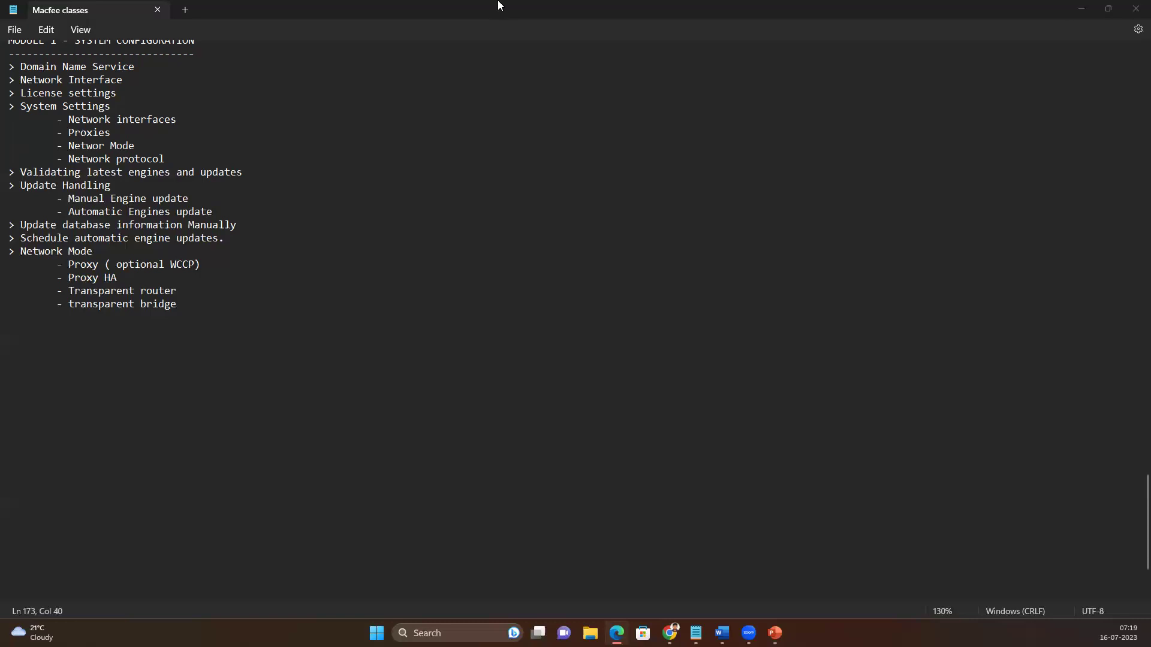
- Switch to the browser with the McAfee Web Gateway login page and log in as admin with the account password
click(1082, 9)
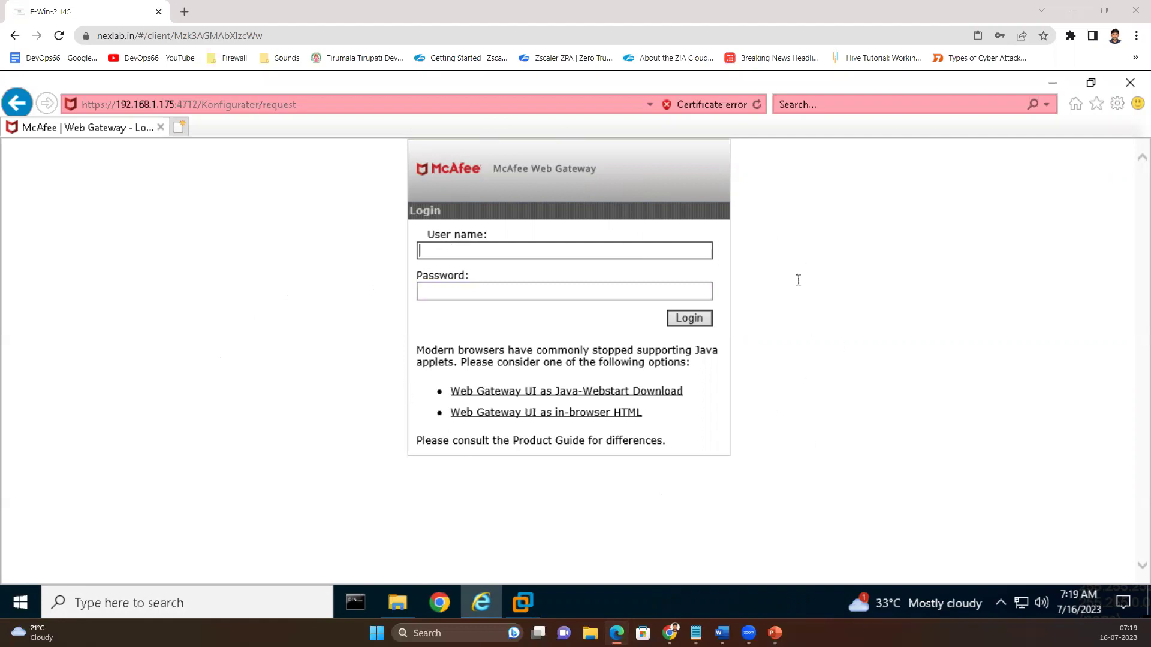
click(502, 255)
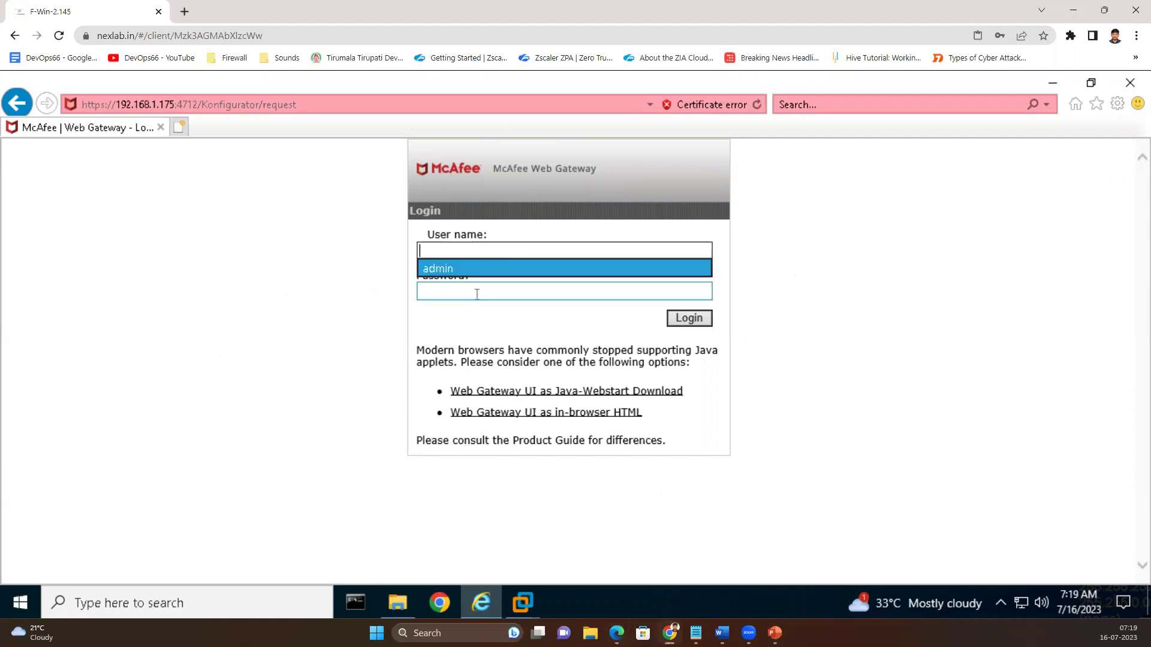
key(Return)
click(699, 319)
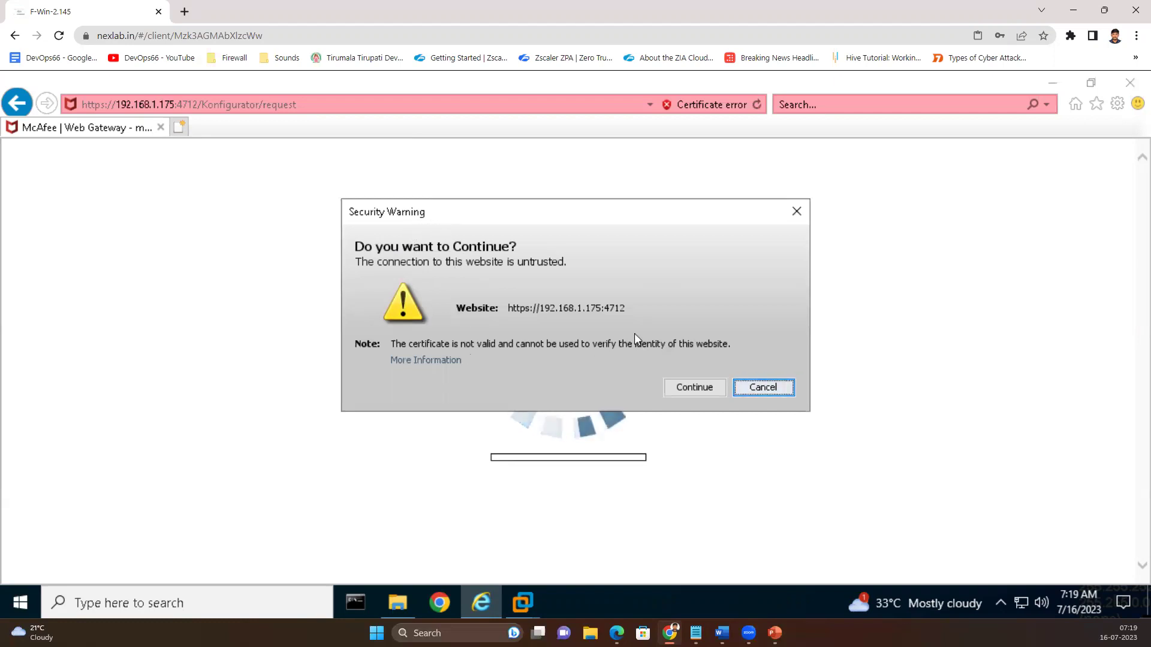
- Continue past the untrusted connection warning, accept the risk and run the McAfee Web Gateway User Interface application
click(693, 387)
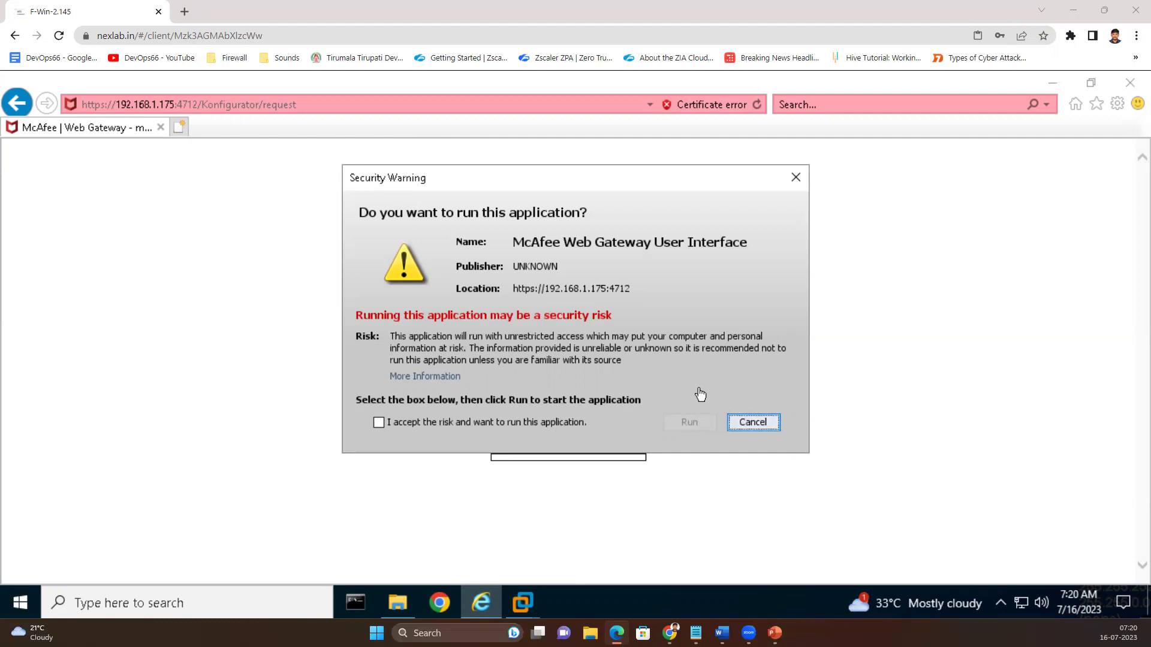
click(436, 422)
click(686, 422)
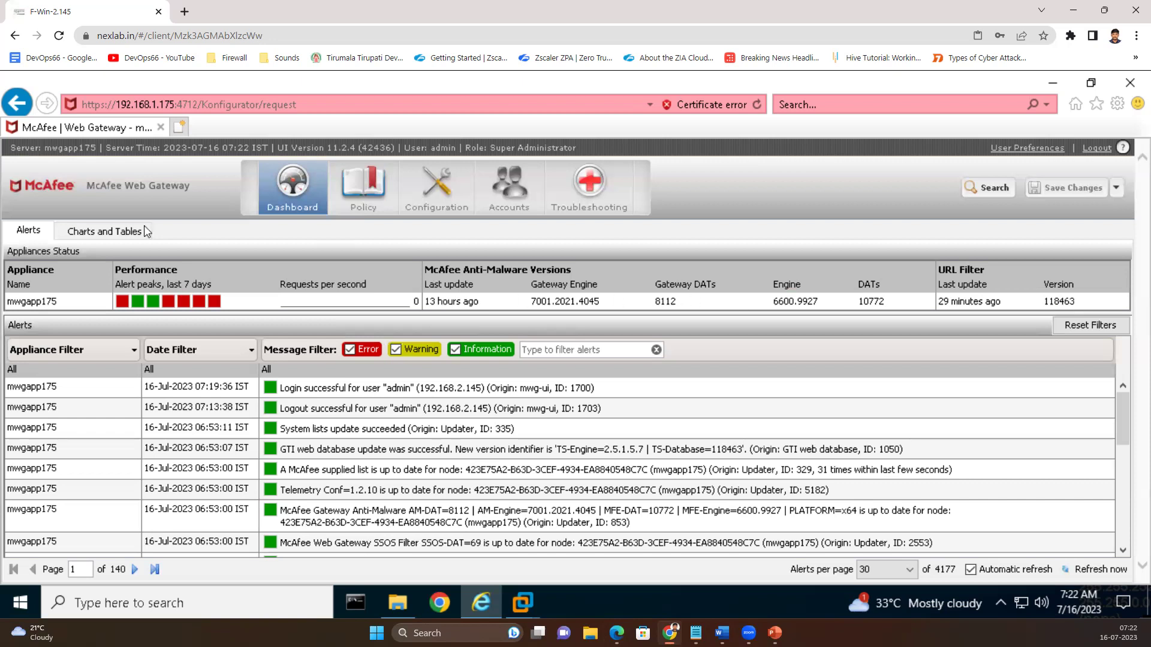
- Look through the dashboard alerts and filter them to show only Error messages
scroll(110, 423, down, 3)
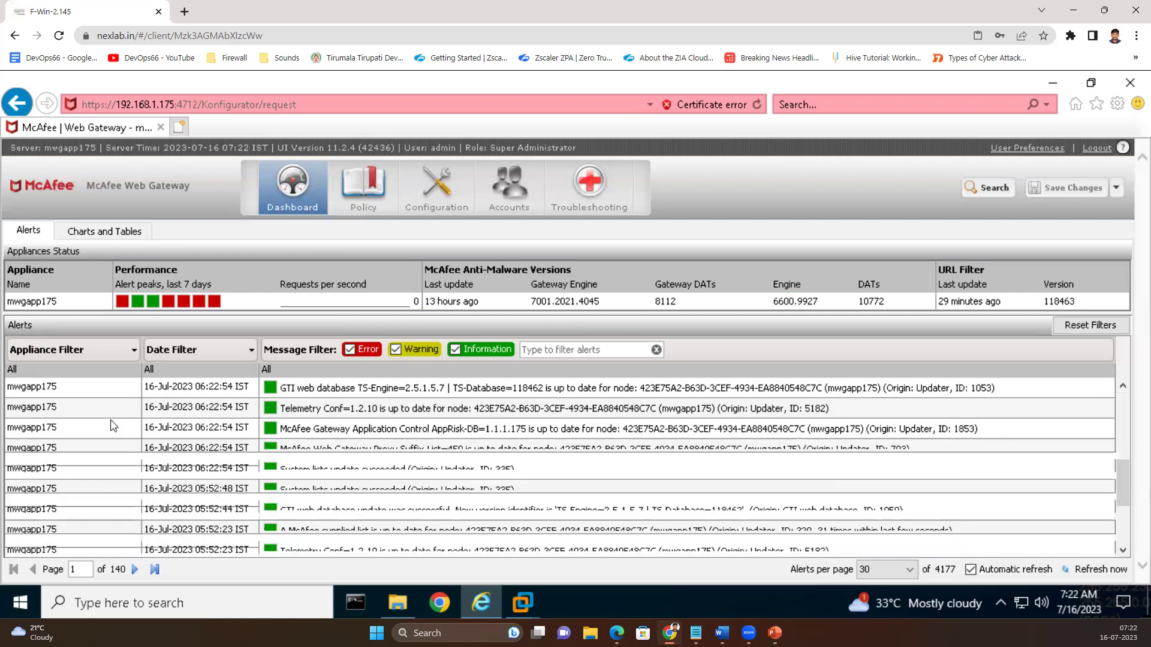
scroll(117, 423, up, 4)
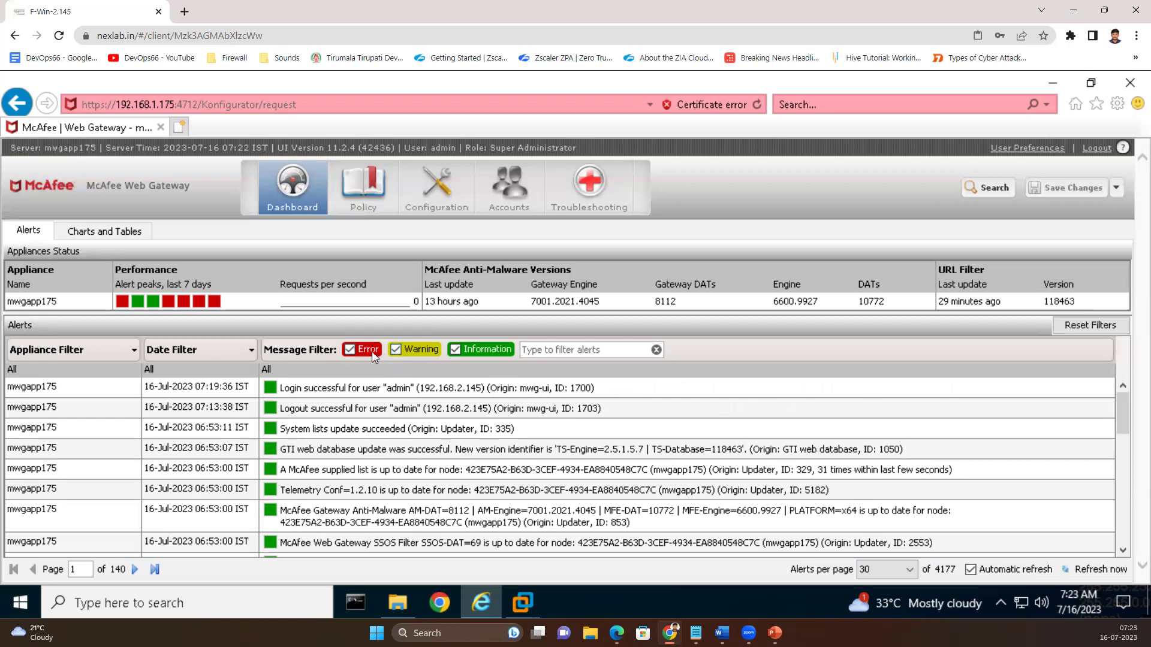
click(396, 350)
click(457, 351)
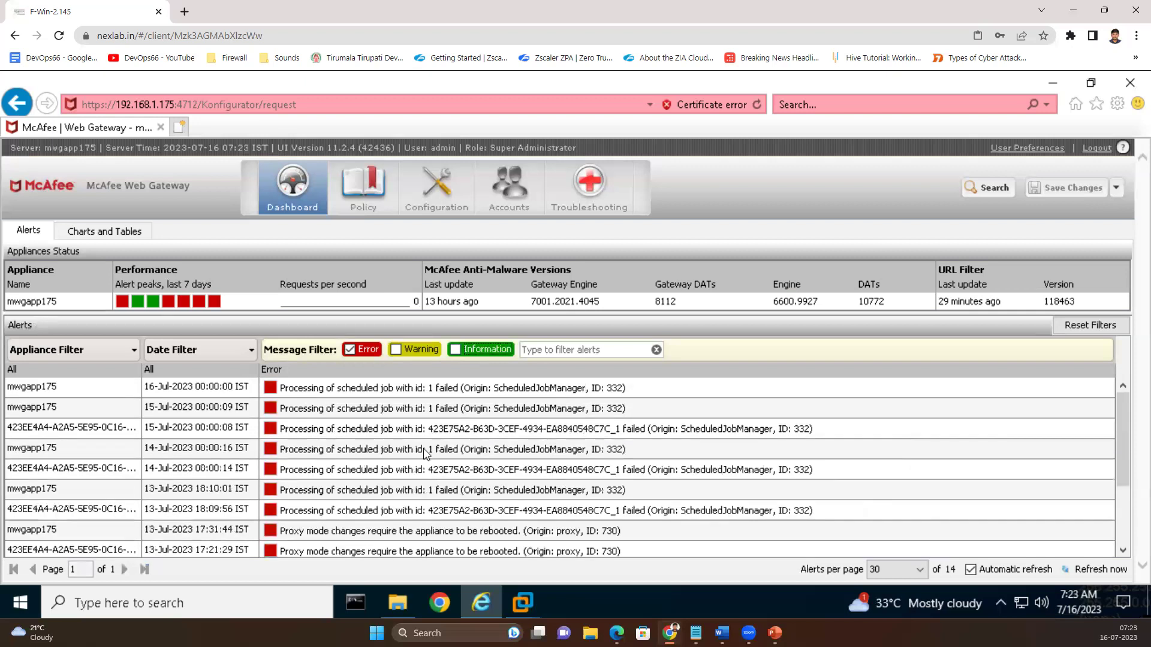
- Review only the Warning alerts and after that only the Information alerts by changing the message filter
click(361, 352)
click(405, 350)
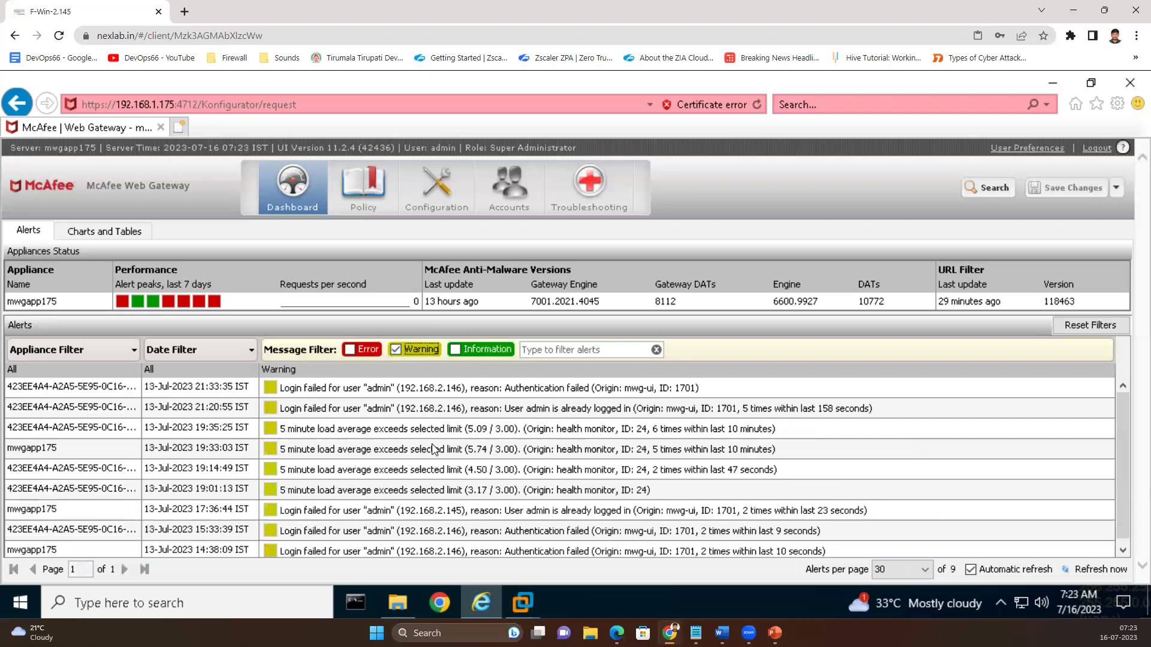
scroll(433, 450, down, 1)
click(426, 356)
click(467, 355)
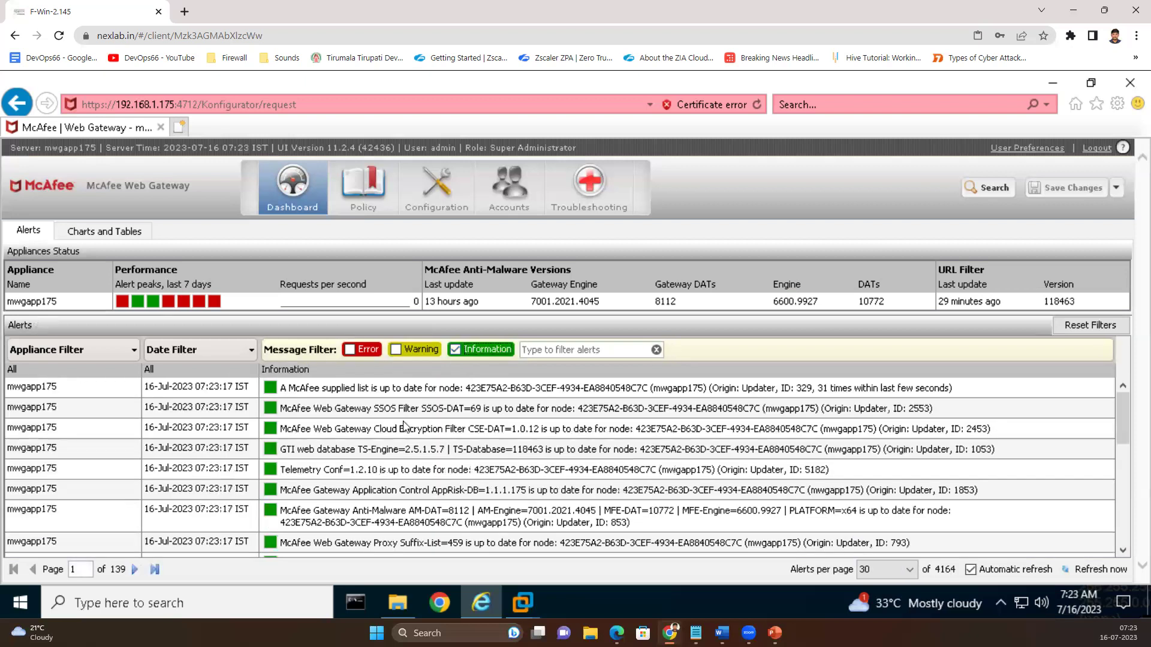
scroll(403, 427, down, 6)
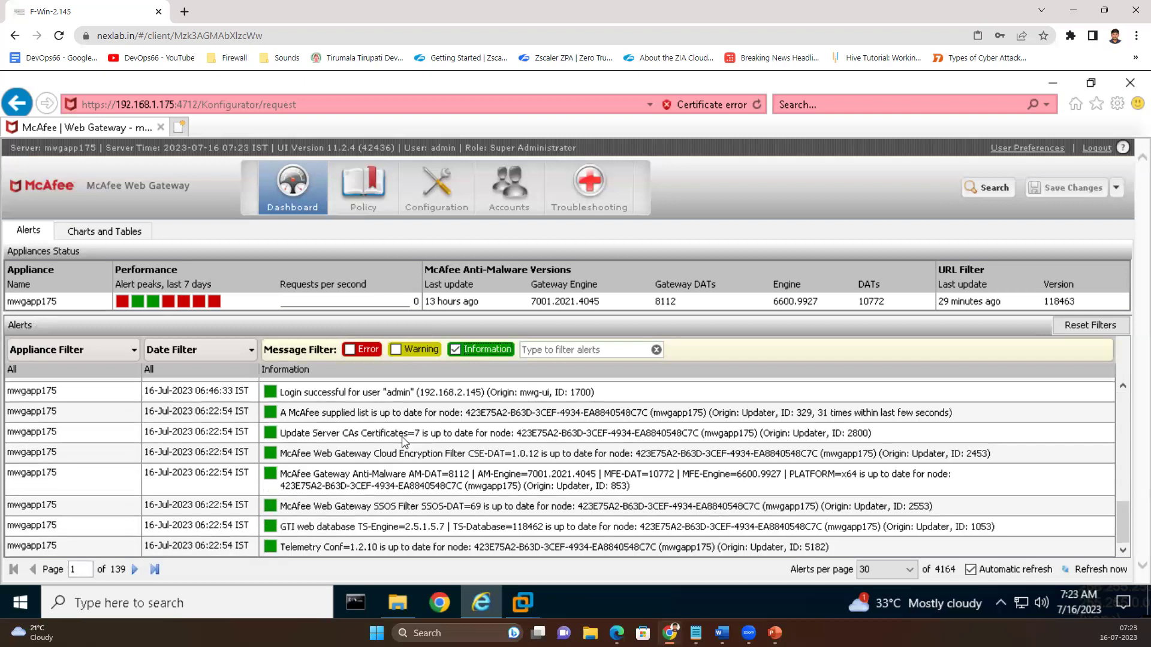
- Include Error and Warning messages in the alert filter again and look through the full alert list
click(395, 354)
click(377, 354)
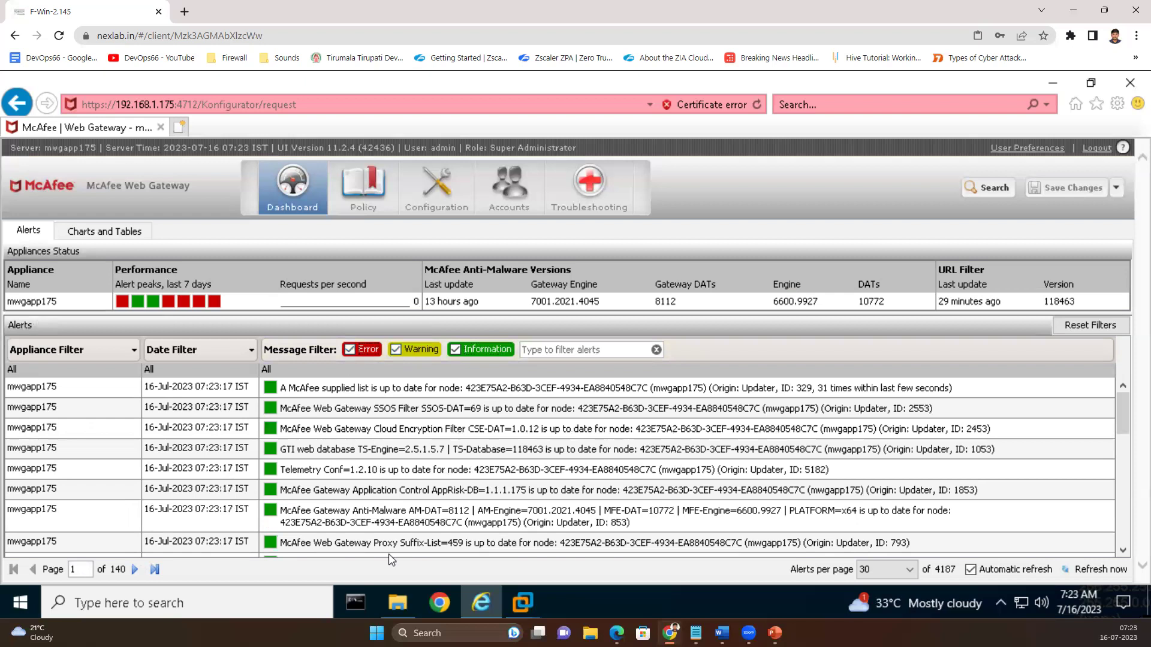
scroll(456, 486, down, 6)
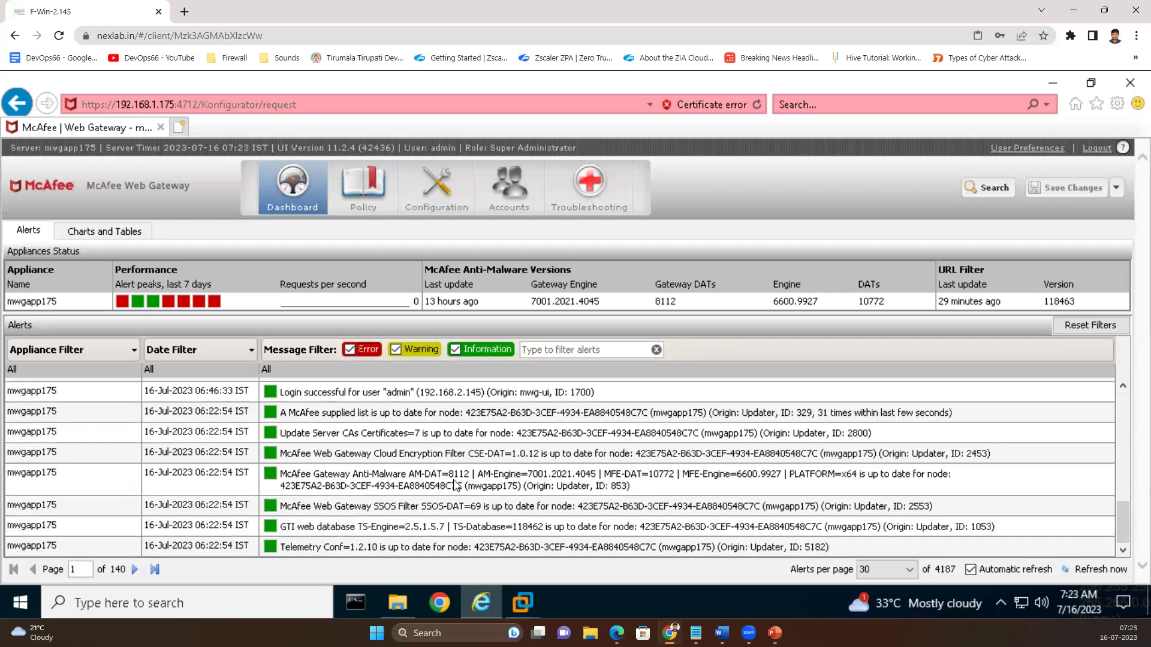
- View the policy rule sets, and look through the appliance settings tree in the configuration area
click(358, 203)
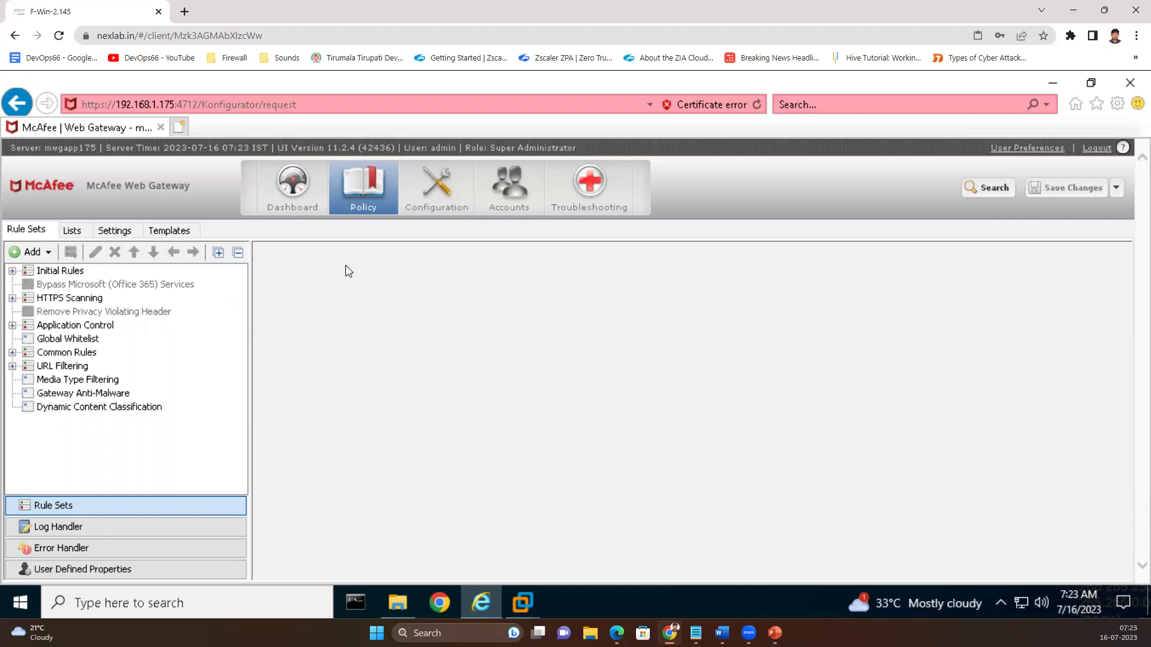
click(434, 204)
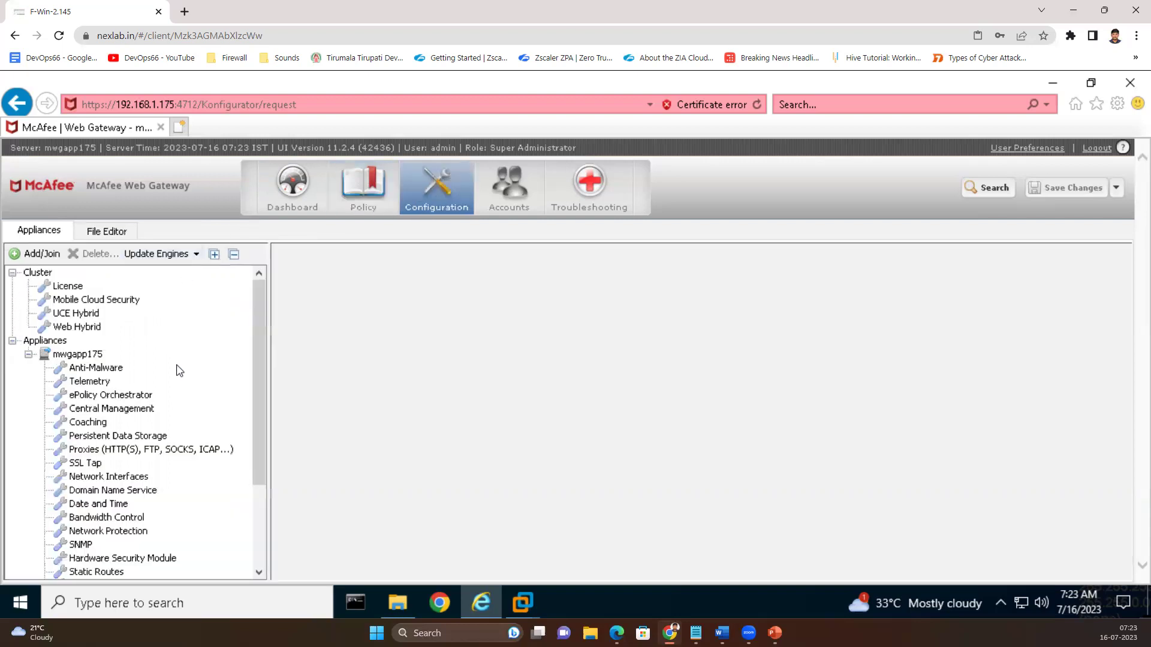
scroll(180, 443, down, 3)
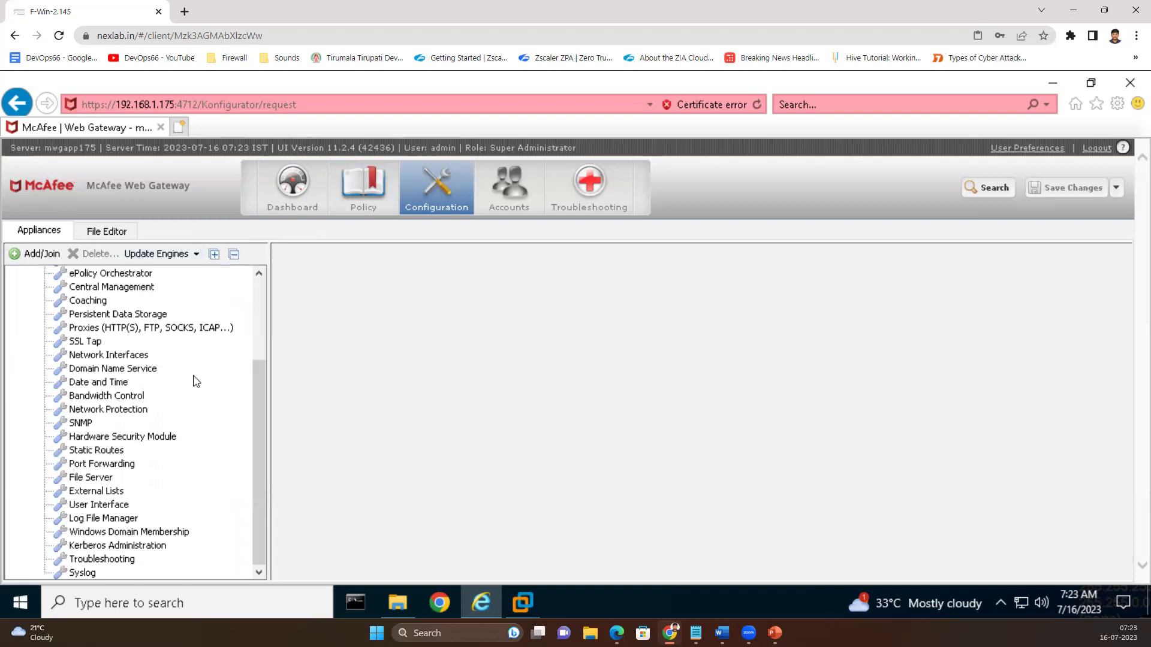
scroll(160, 440, up, 3)
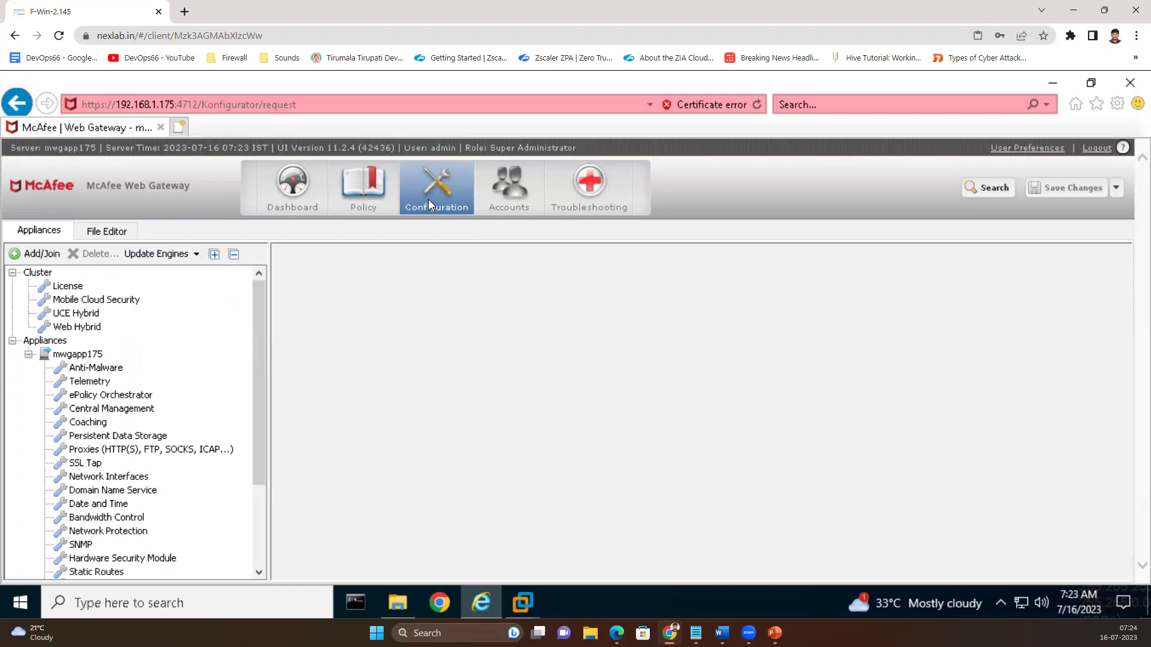
- View the administrator accounts, inspect the form for adding an internal administrator and cancel it
click(504, 210)
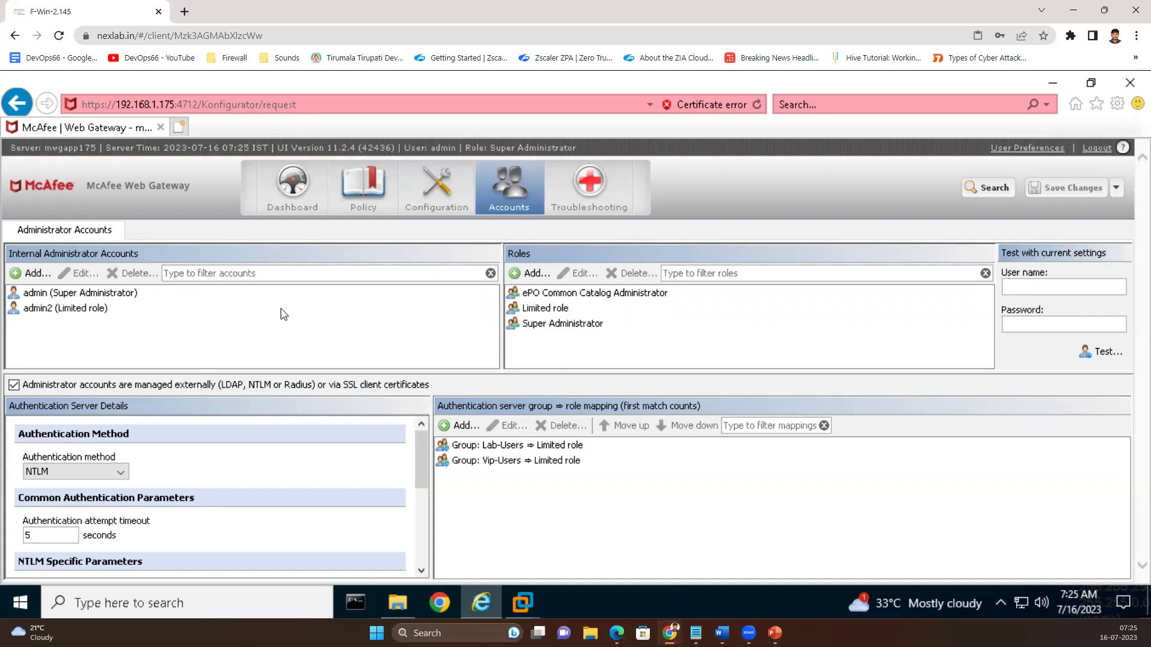
click(30, 277)
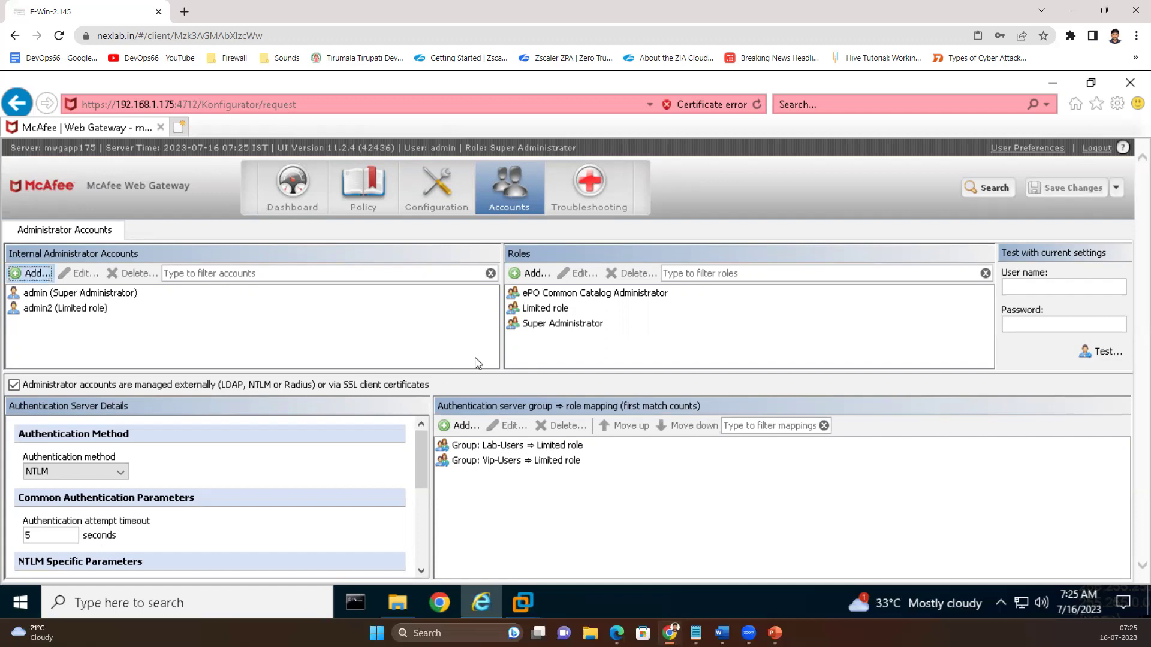
click(34, 277)
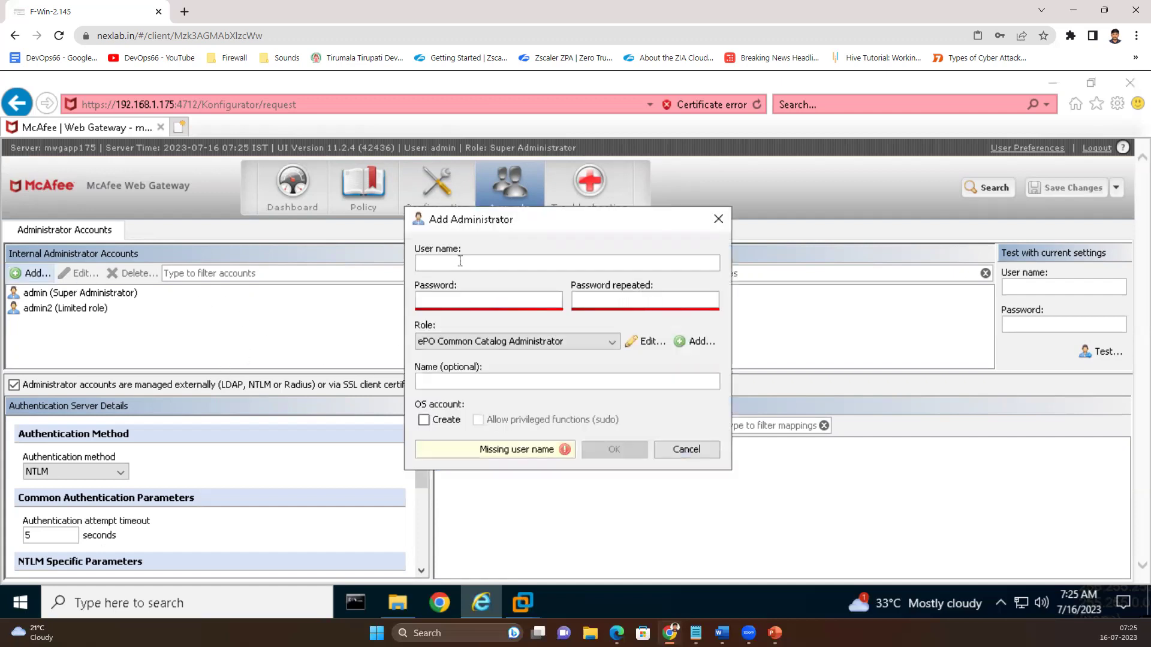
click(687, 451)
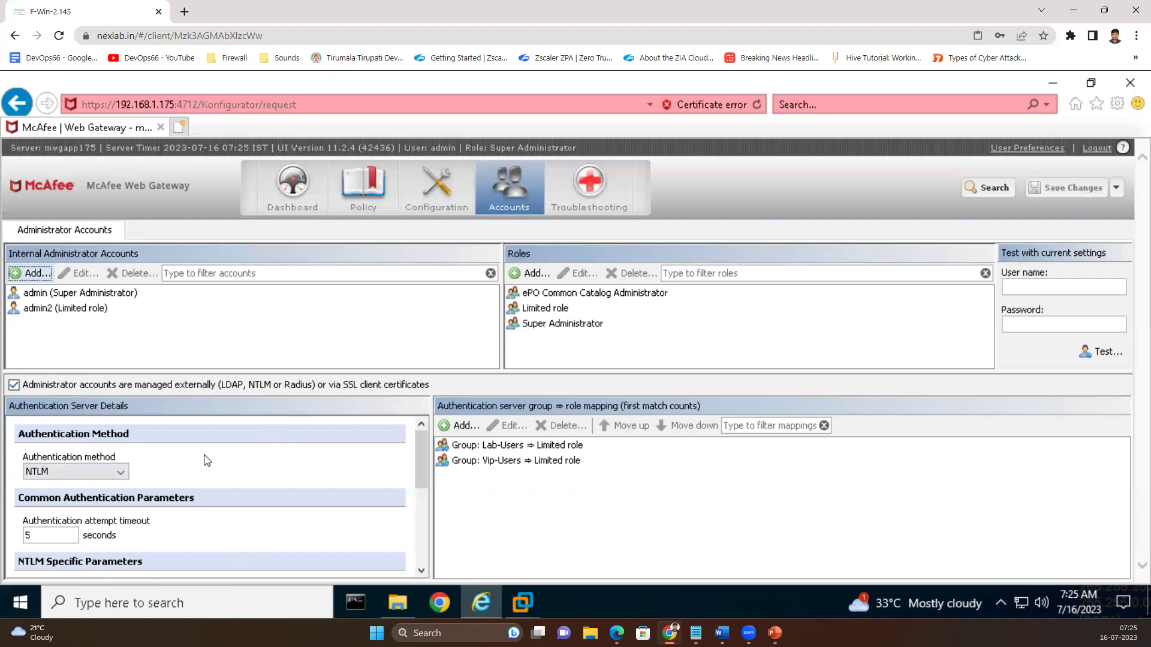
- Examine the authentication server details, the available authentication methods and the group-to-role mappings for externally managed administrators
scroll(204, 460, down, 3)
scroll(187, 485, up, 3)
scroll(173, 503, down, 5)
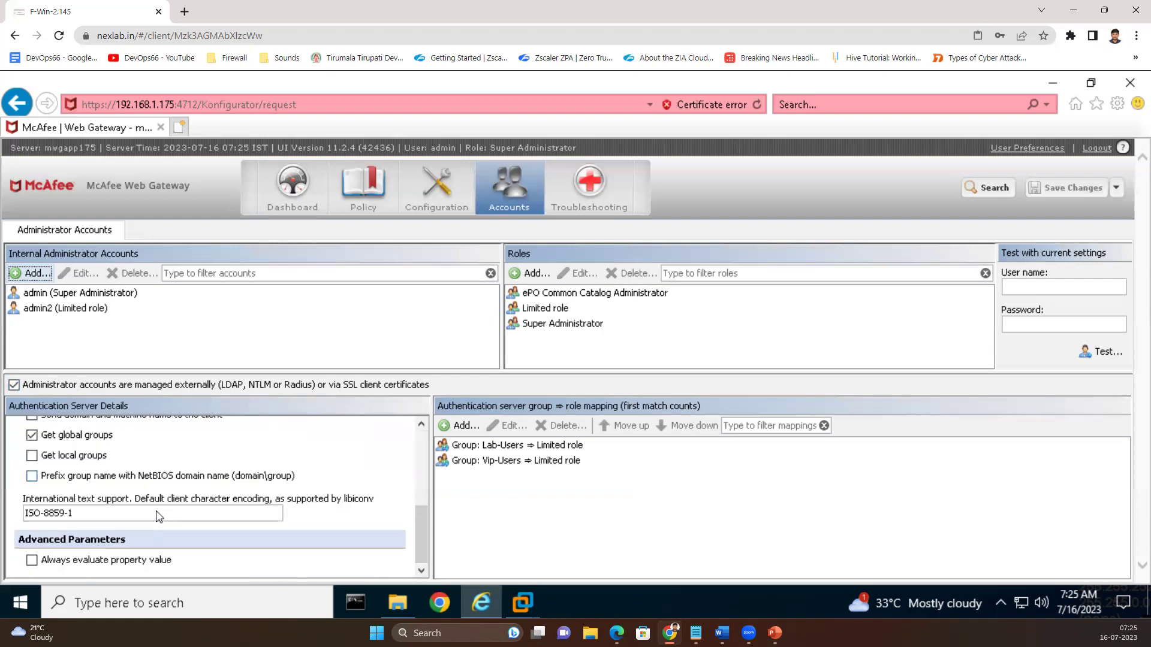
scroll(339, 504, up, 5)
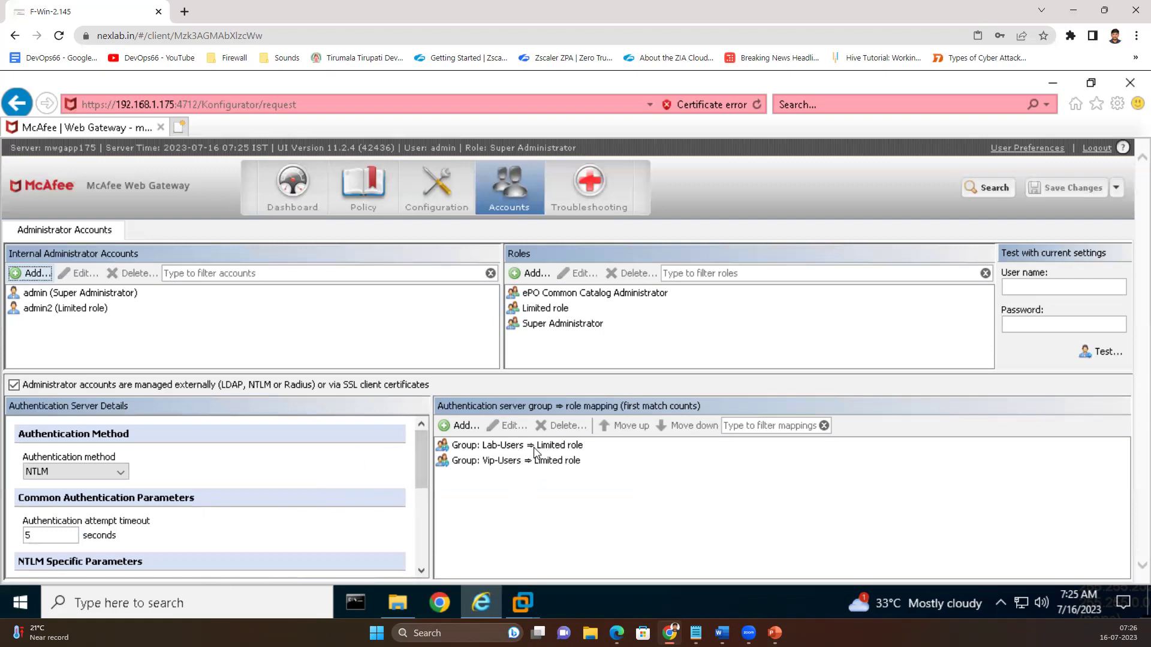
click(113, 473)
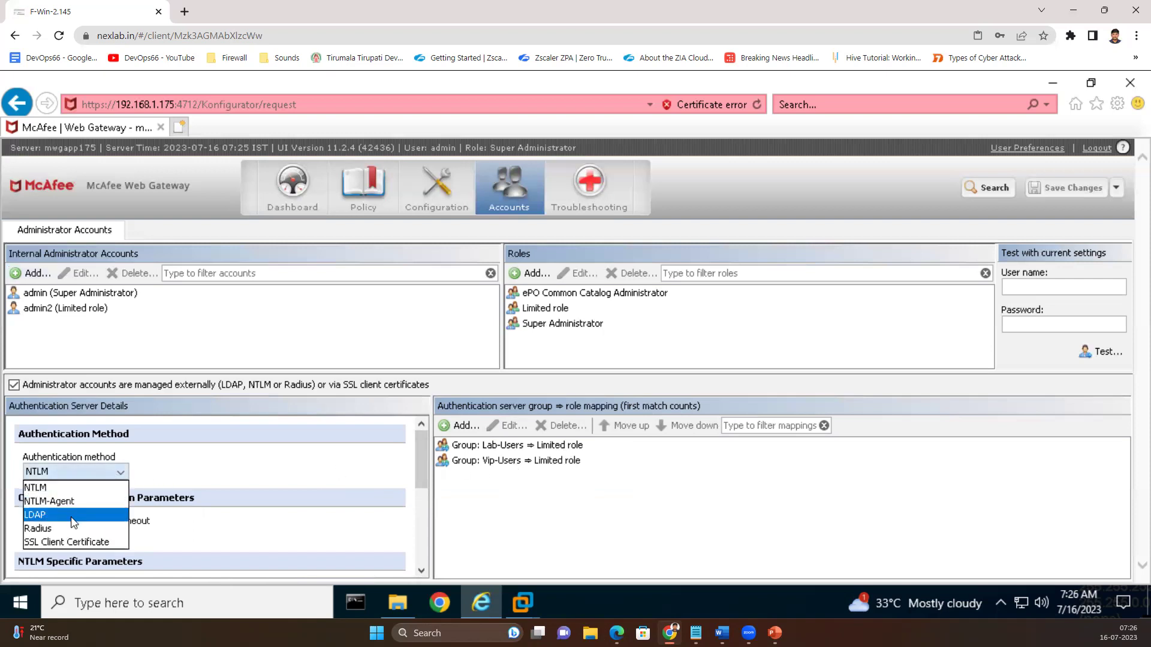
click(236, 478)
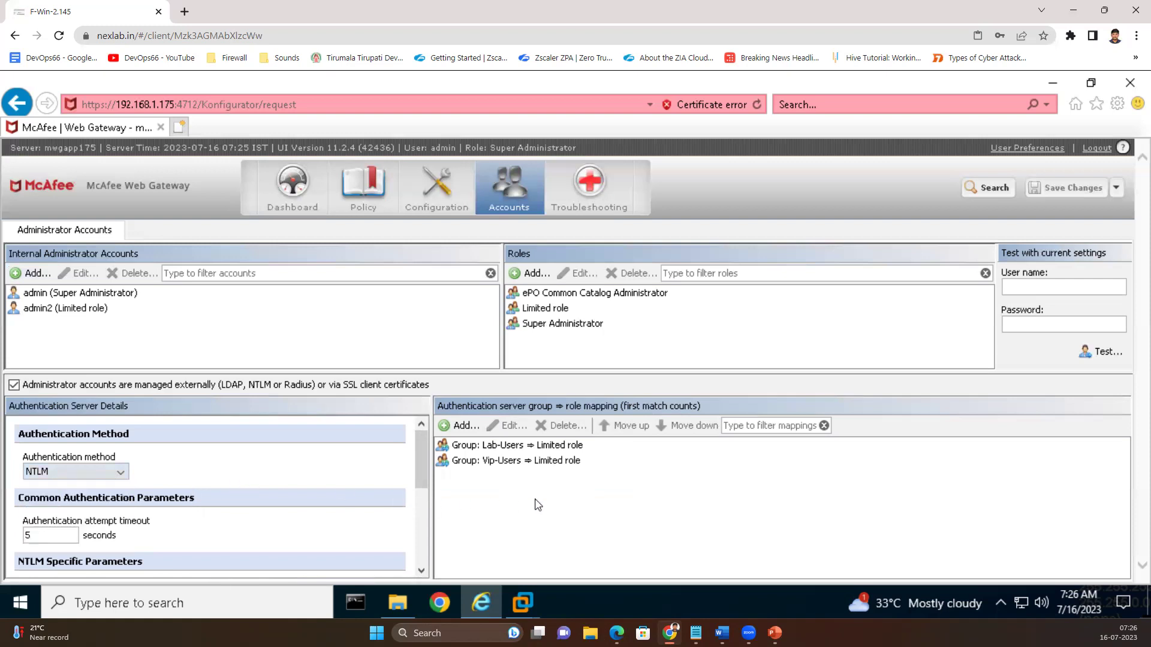
click(556, 502)
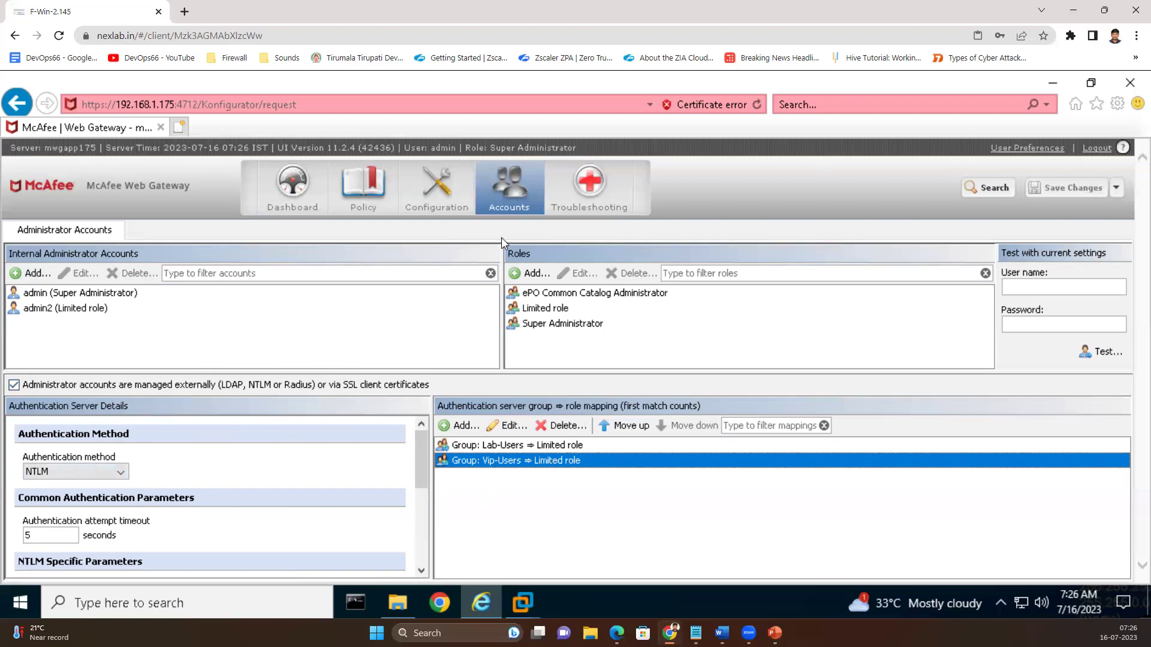
- Open Rule tracing central in the troubleshooting area and place the cursor in the client IP trace field
click(588, 195)
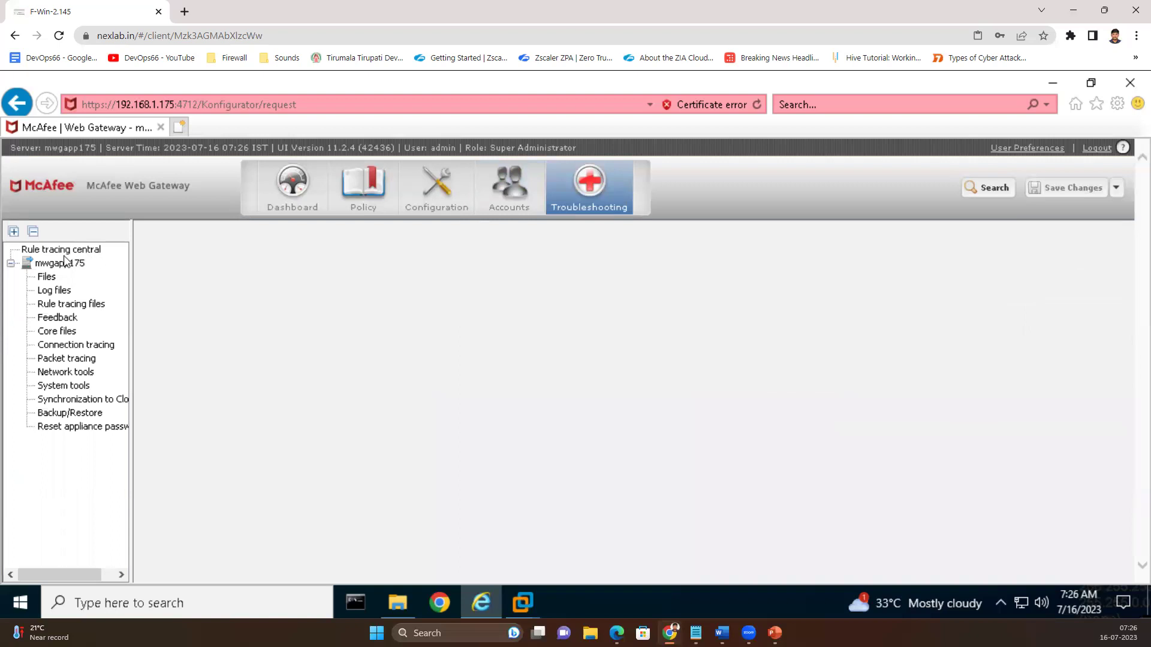
click(90, 250)
click(362, 263)
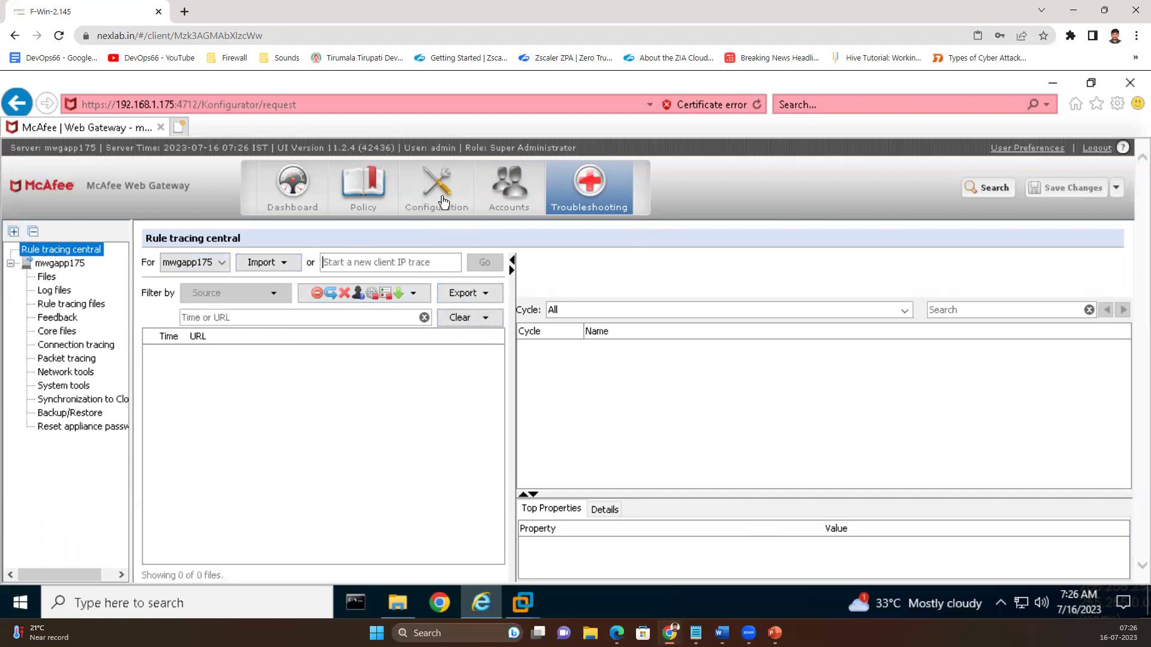
- Return to the configuration area and select the mwgapp175 appliance
click(444, 201)
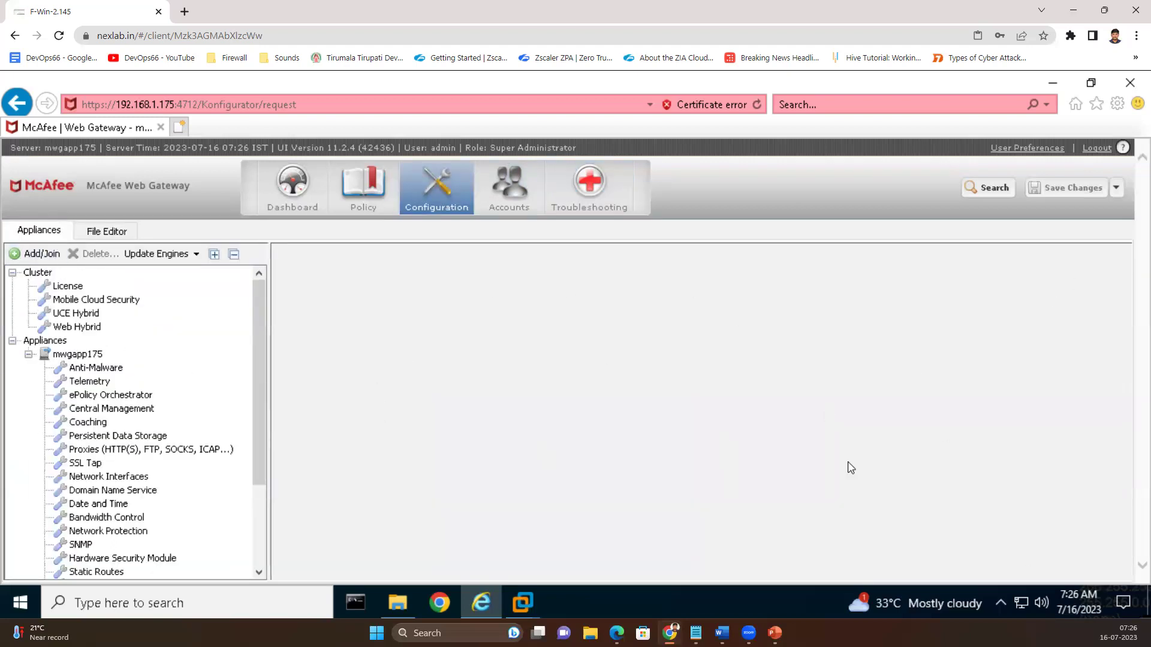
click(75, 358)
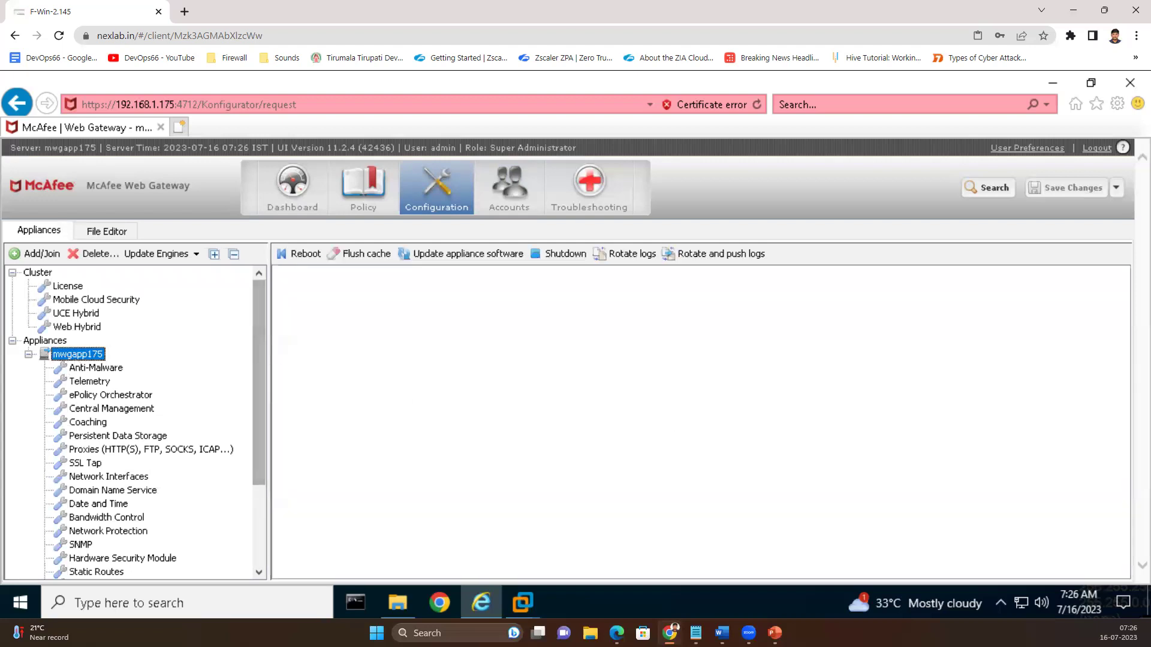
key(alt+Tab)
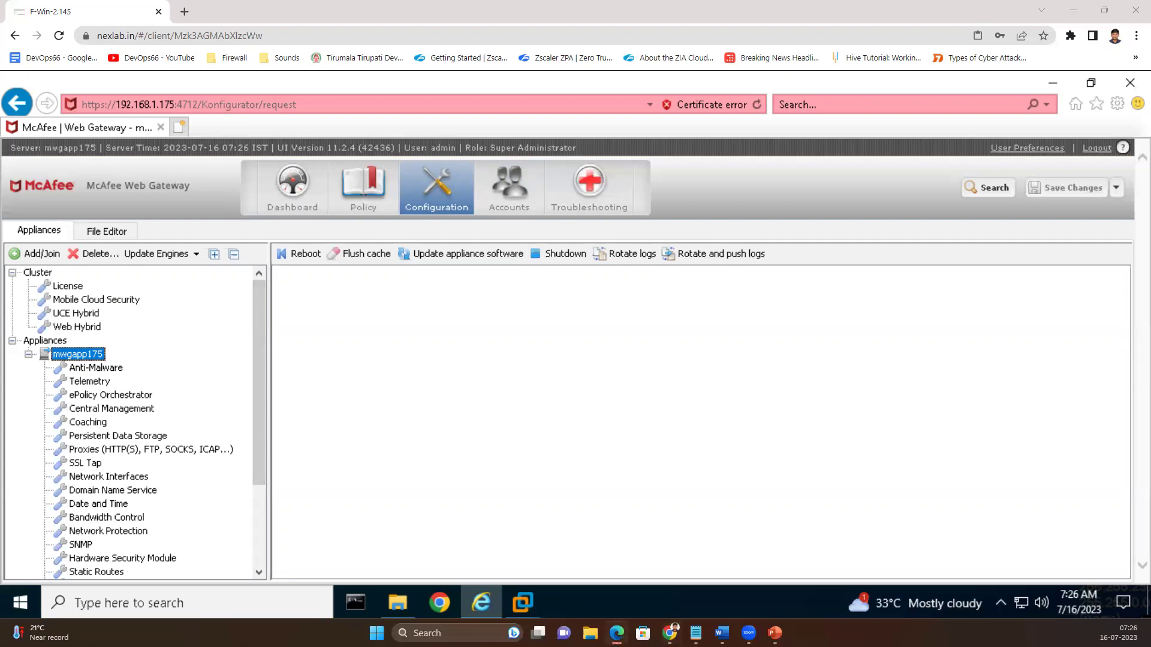
- View the actions available for the mwgapp175 appliance, including the appliance software update, and dismiss the update without starting it
right_click(74, 360)
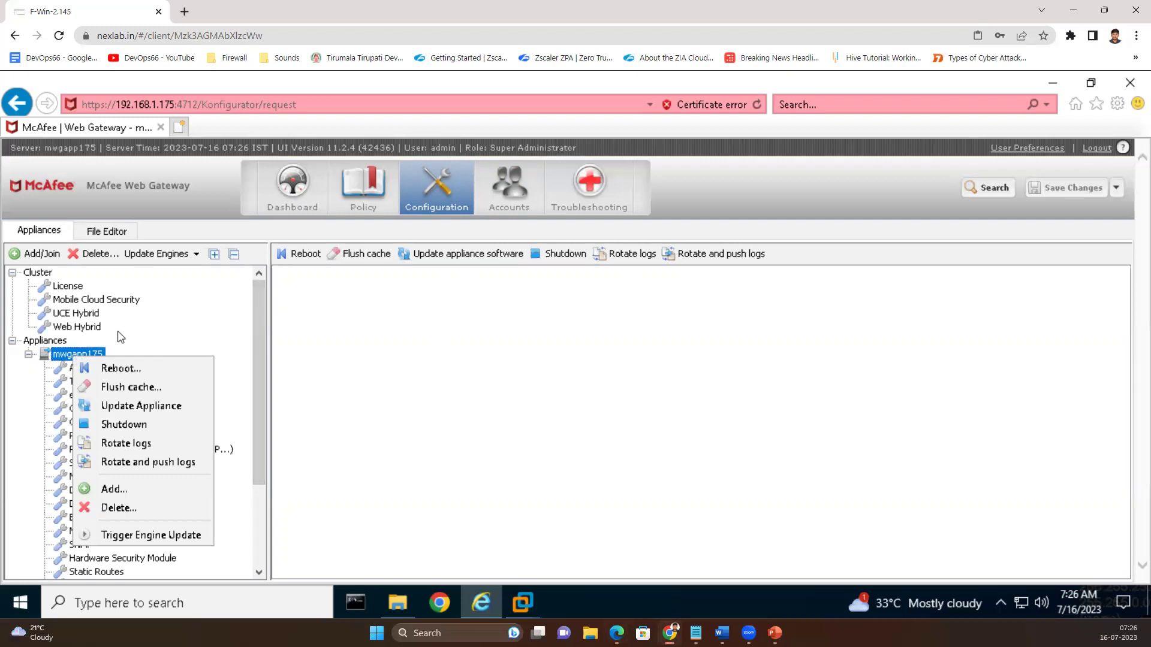
click(329, 309)
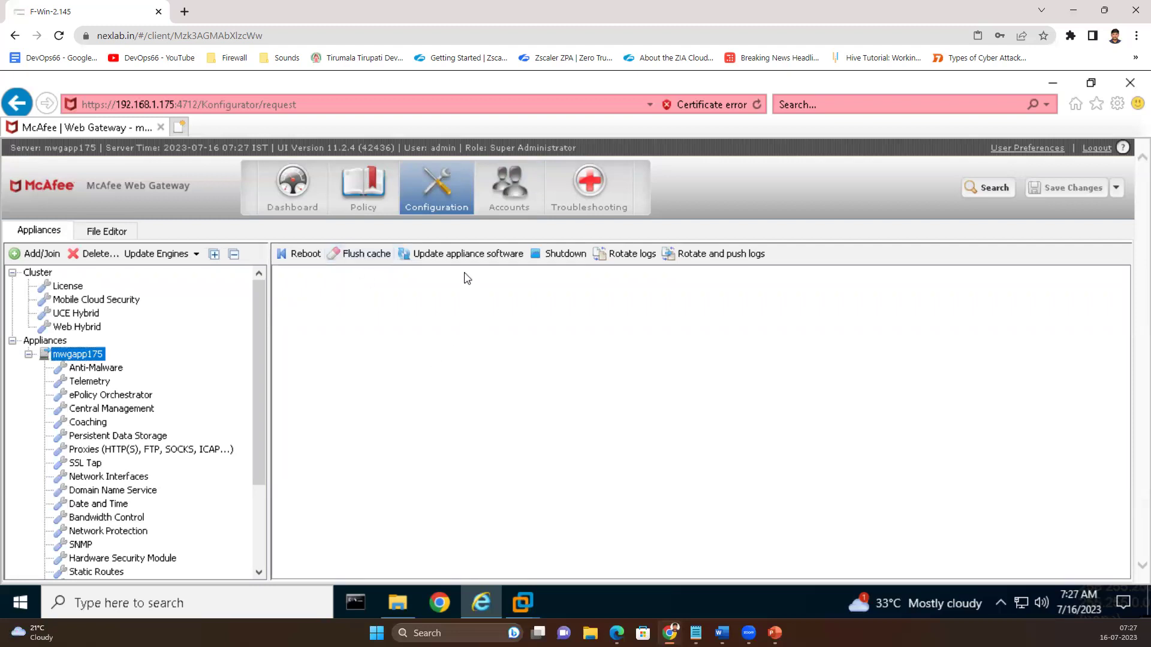
click(464, 261)
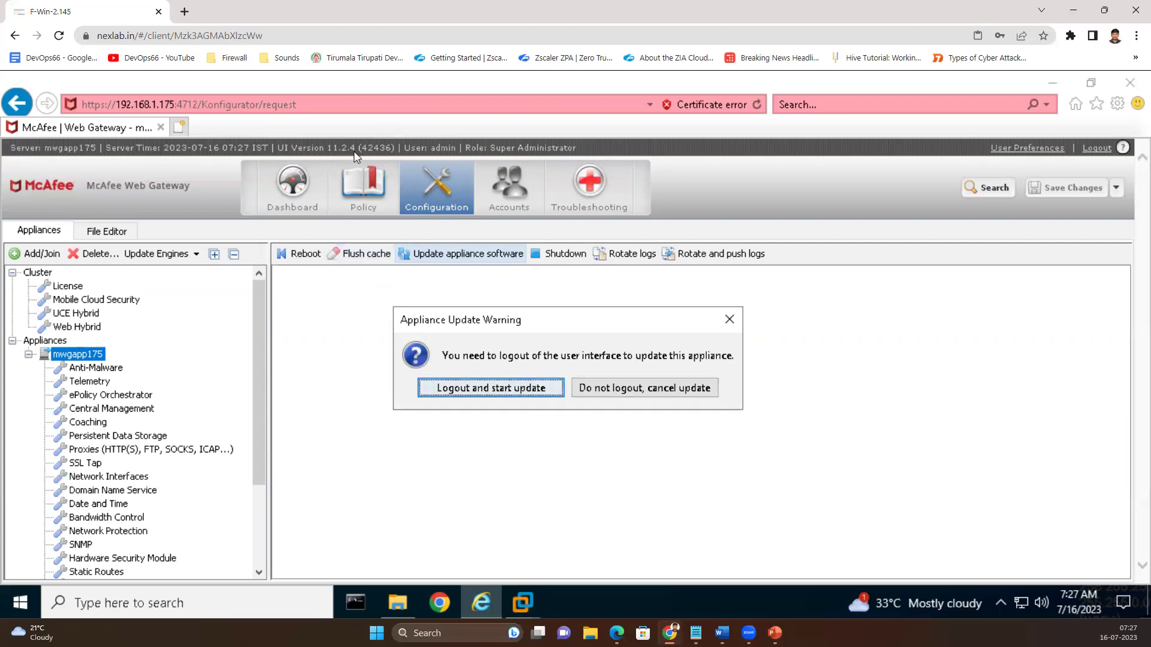
click(729, 320)
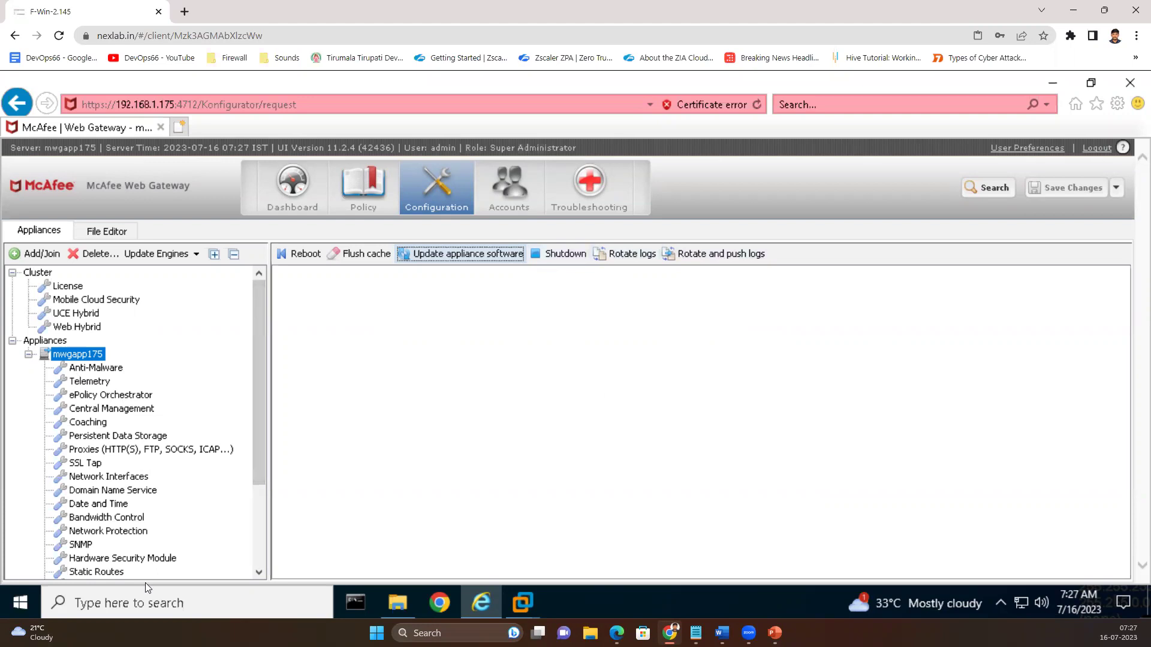
- Open the Domain Name Service settings of mwgapp175 and review the primary, secondary and tertiary name server fields
click(123, 492)
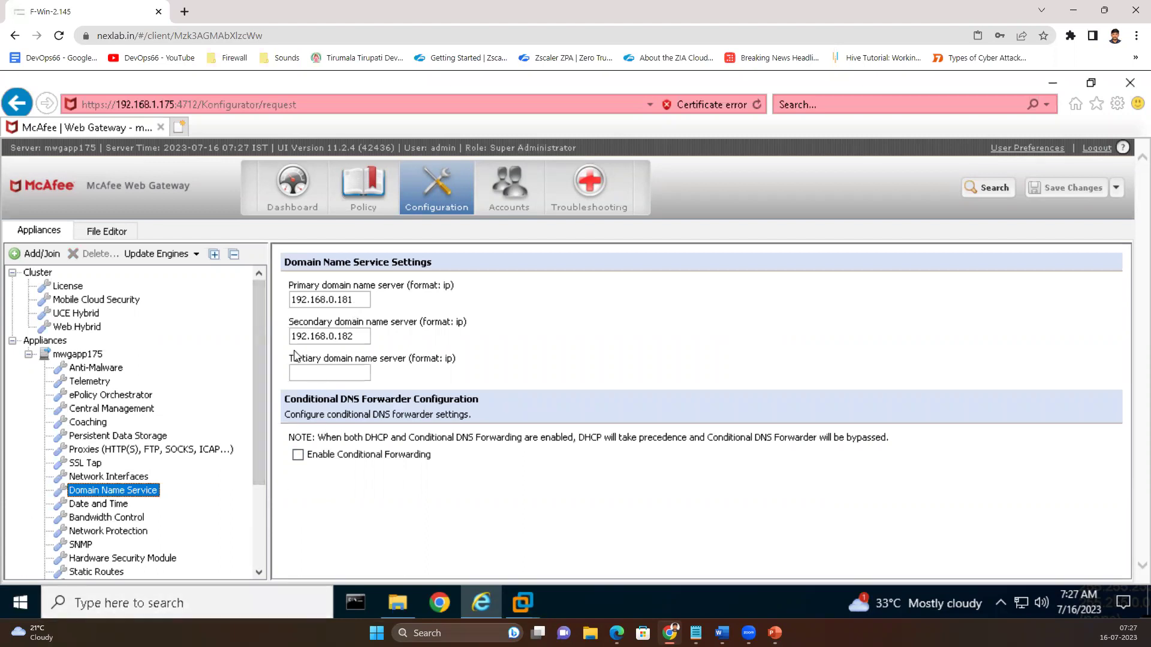
drag(363, 302, 293, 300)
drag(355, 336, 277, 331)
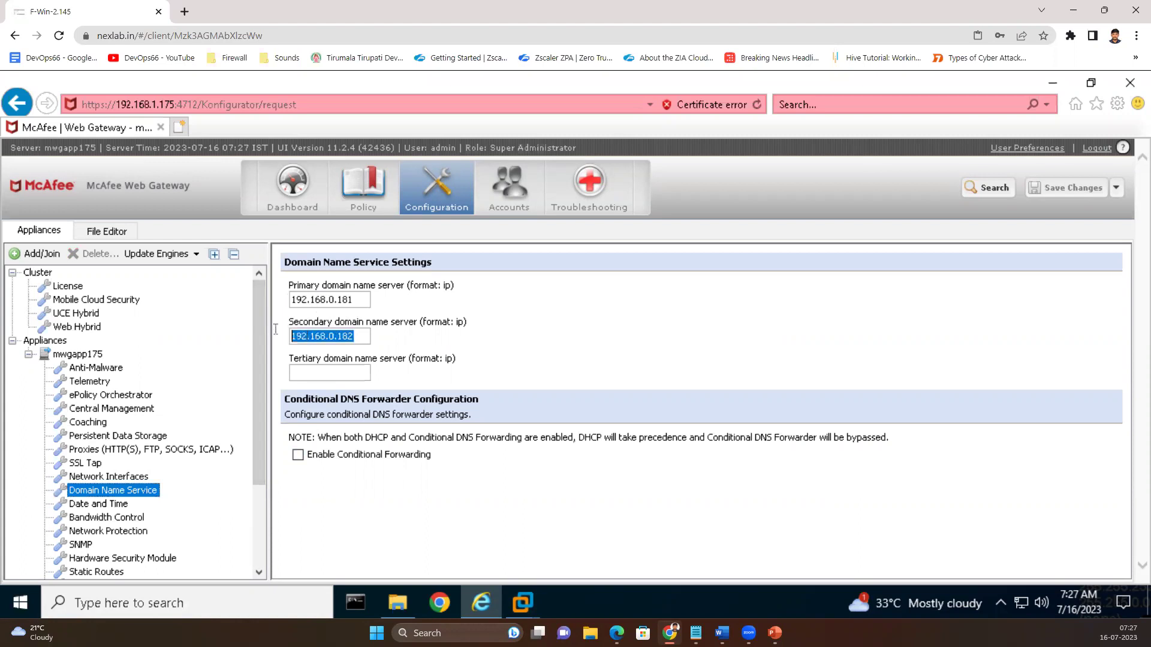
click(517, 367)
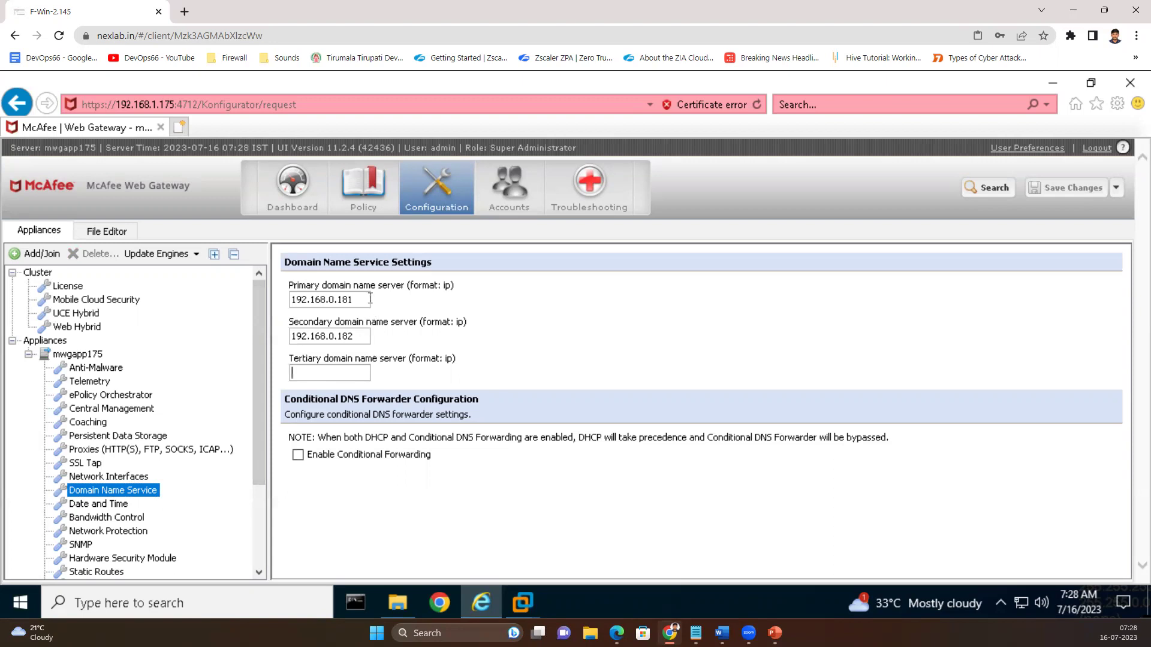
click(346, 299)
click(304, 337)
click(616, 632)
- Open the Network Interfaces settings of mwgapp175 and review the hostname and the default IPv4 gateway
click(135, 479)
click(135, 478)
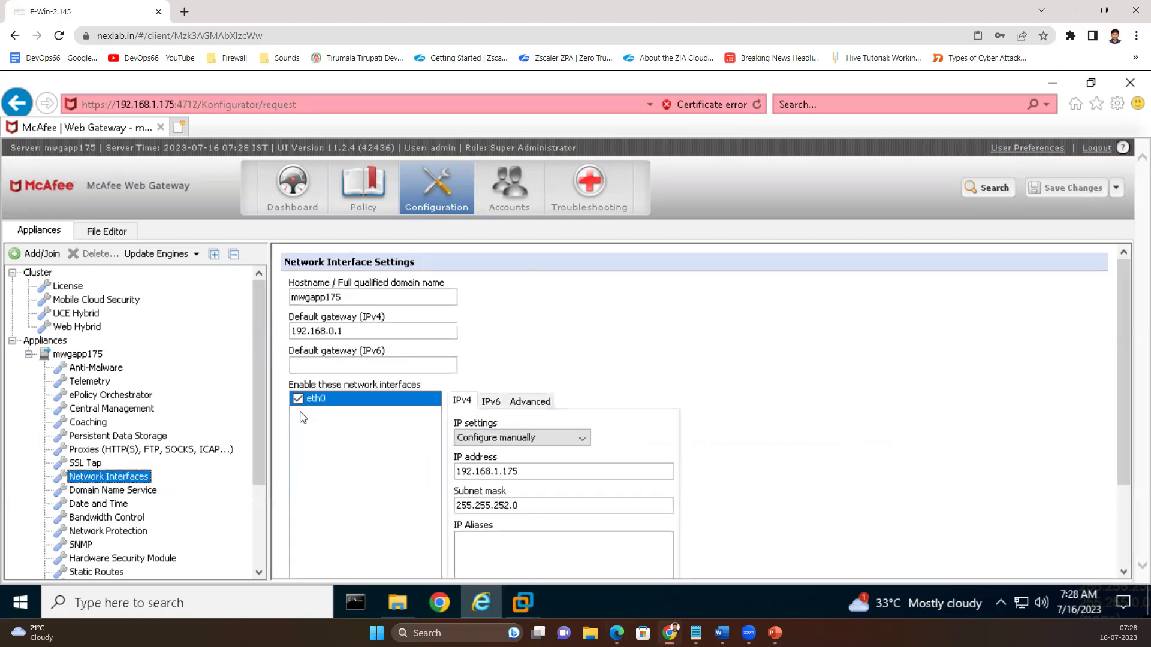
click(350, 300)
drag(345, 298, 282, 300)
click(357, 297)
click(339, 333)
drag(339, 332, 266, 333)
- View the IPv4 addressing options for eth0 without changing them, and return to the Domain Name Service settings
scroll(554, 447, down, 3)
click(570, 328)
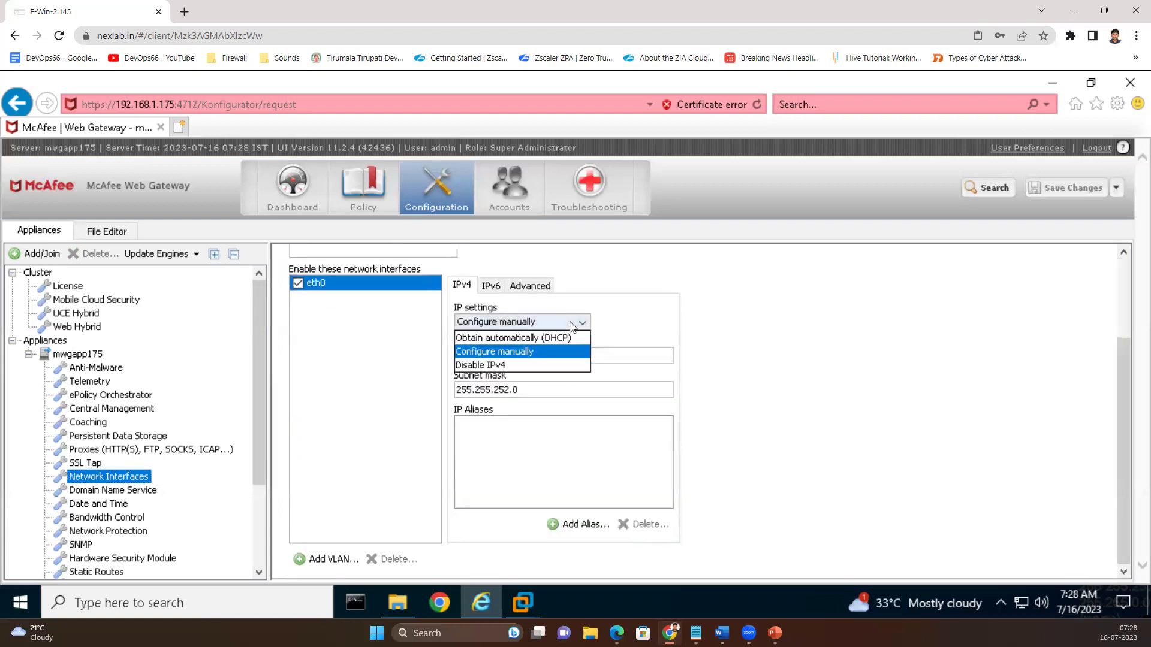
click(725, 322)
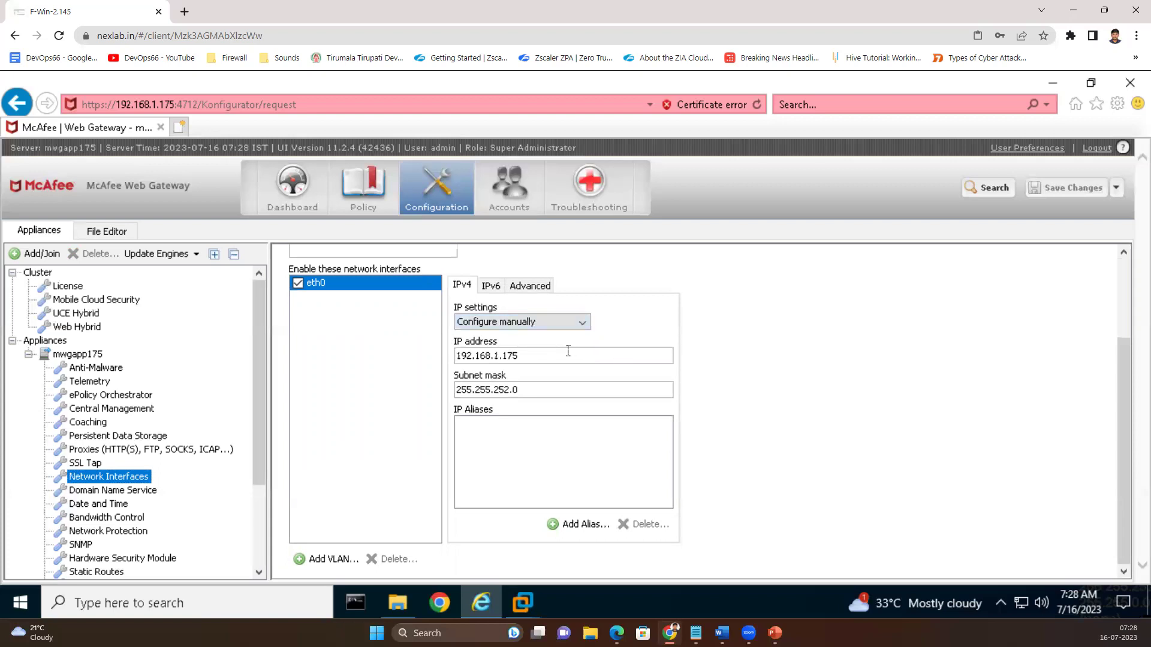
click(554, 329)
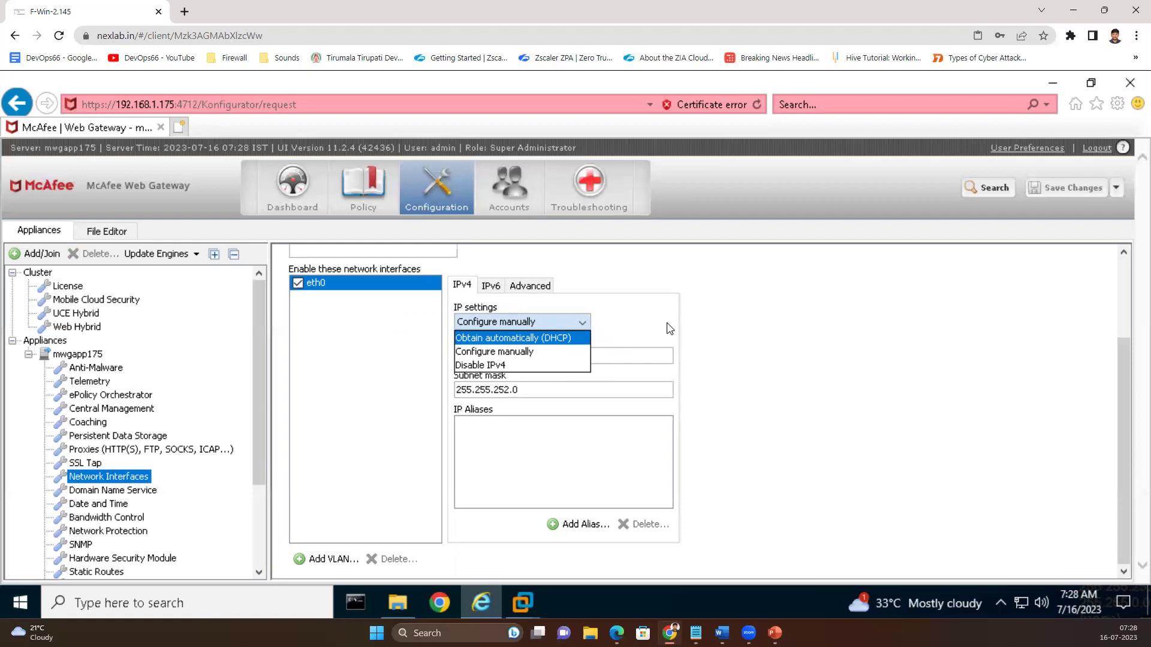
click(793, 390)
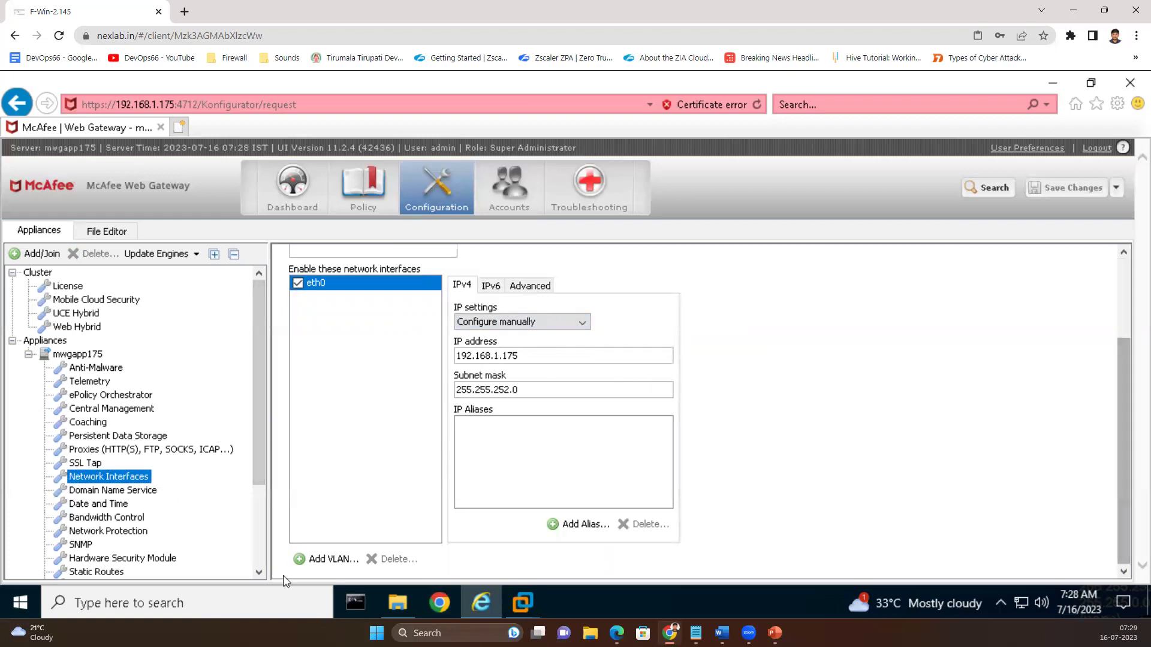
click(116, 491)
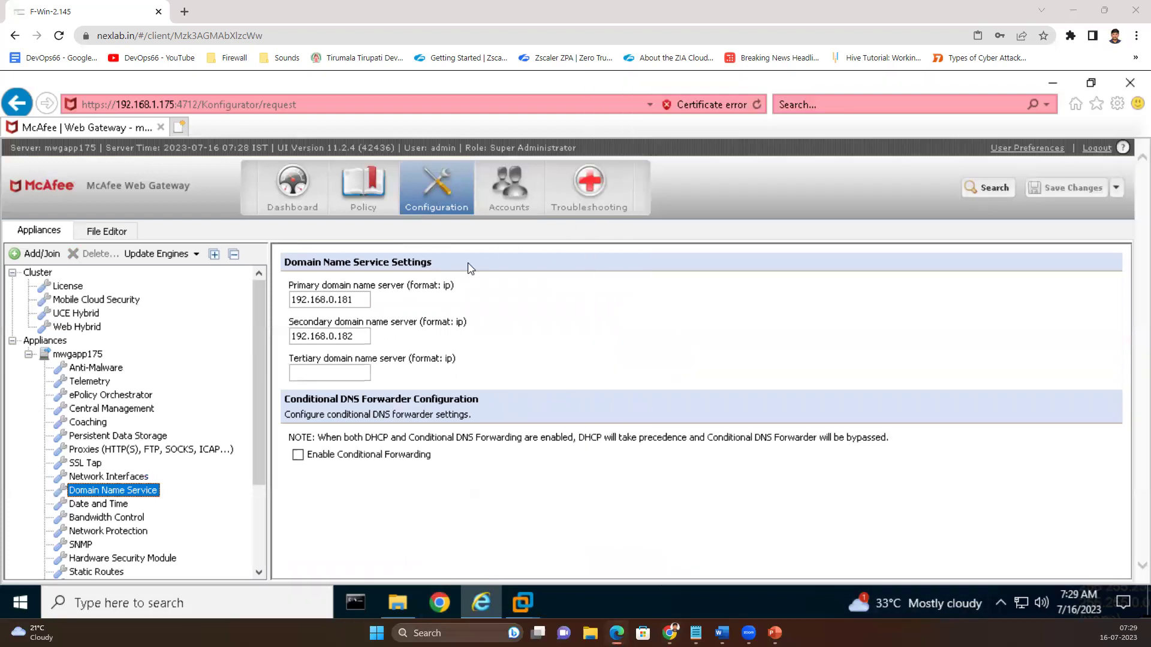
- Open the cluster's license administration, accept the license agreement, select mcafeee-license-2022.xml from the desktop, and cancel the import and the acceptance
click(67, 287)
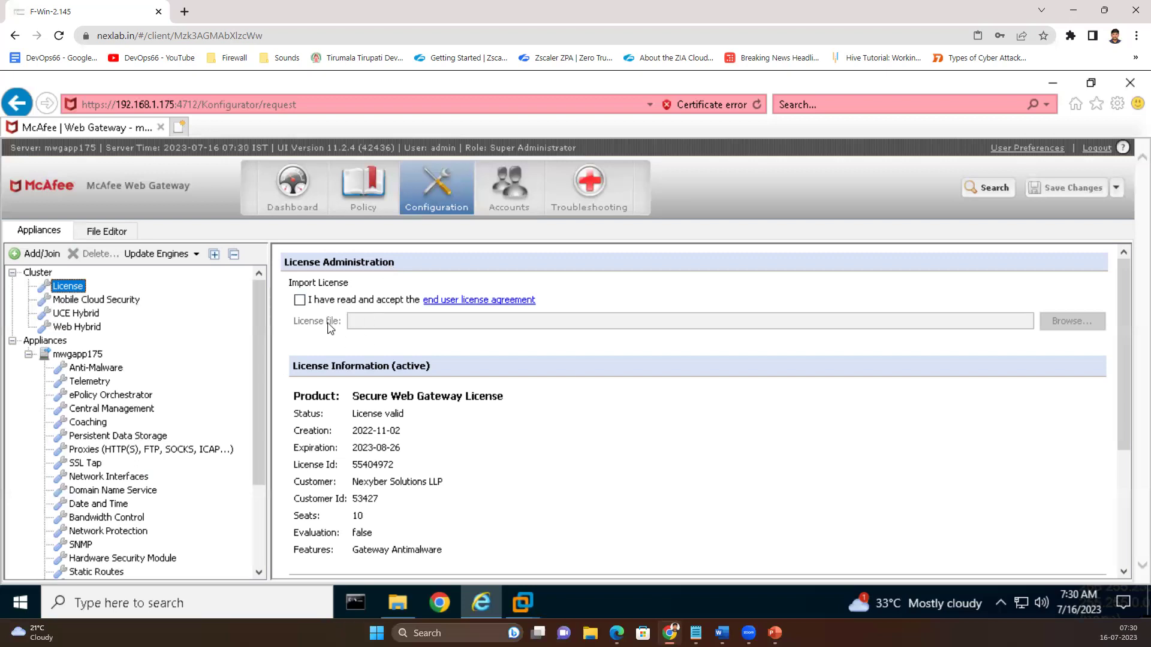
click(299, 300)
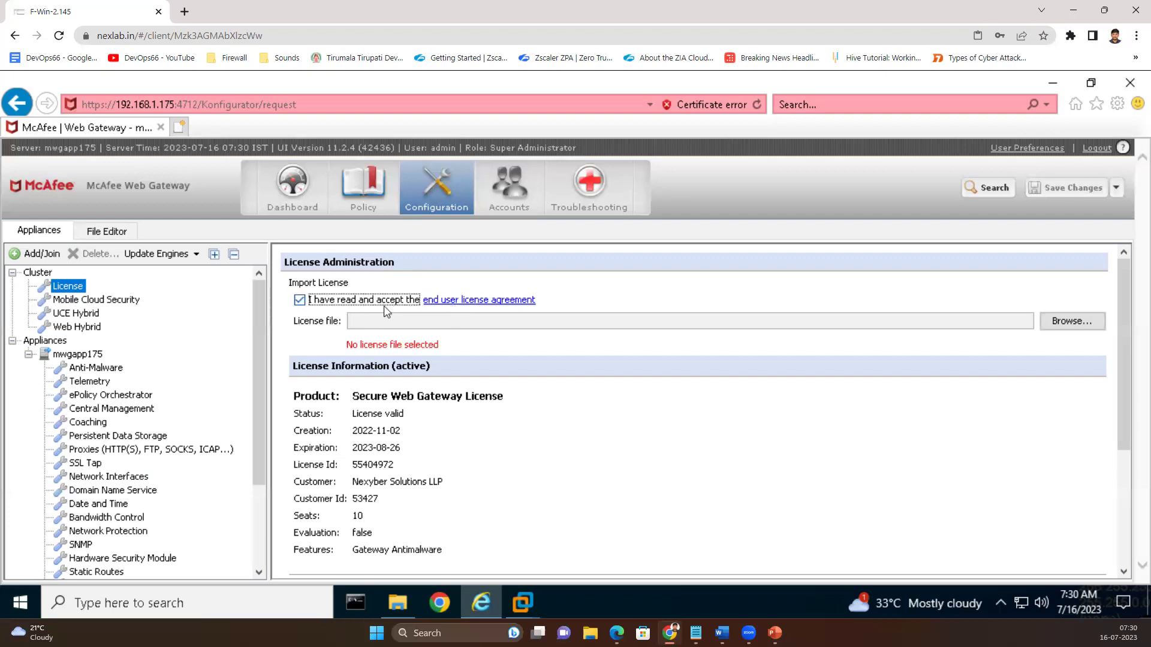
click(1069, 321)
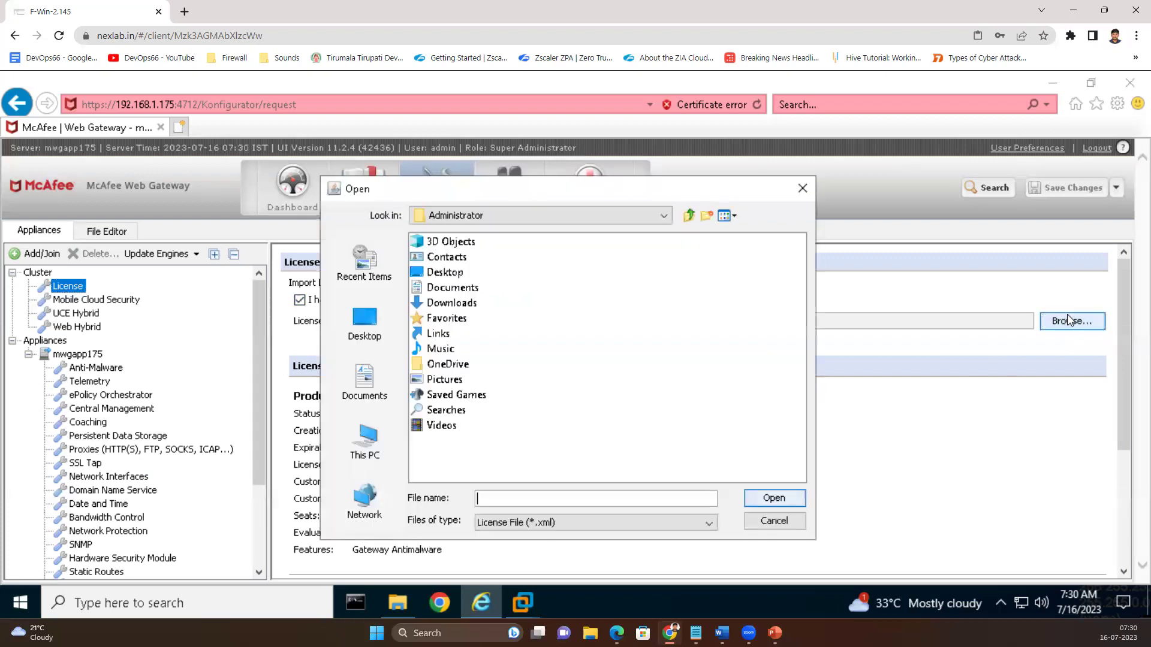
click(366, 320)
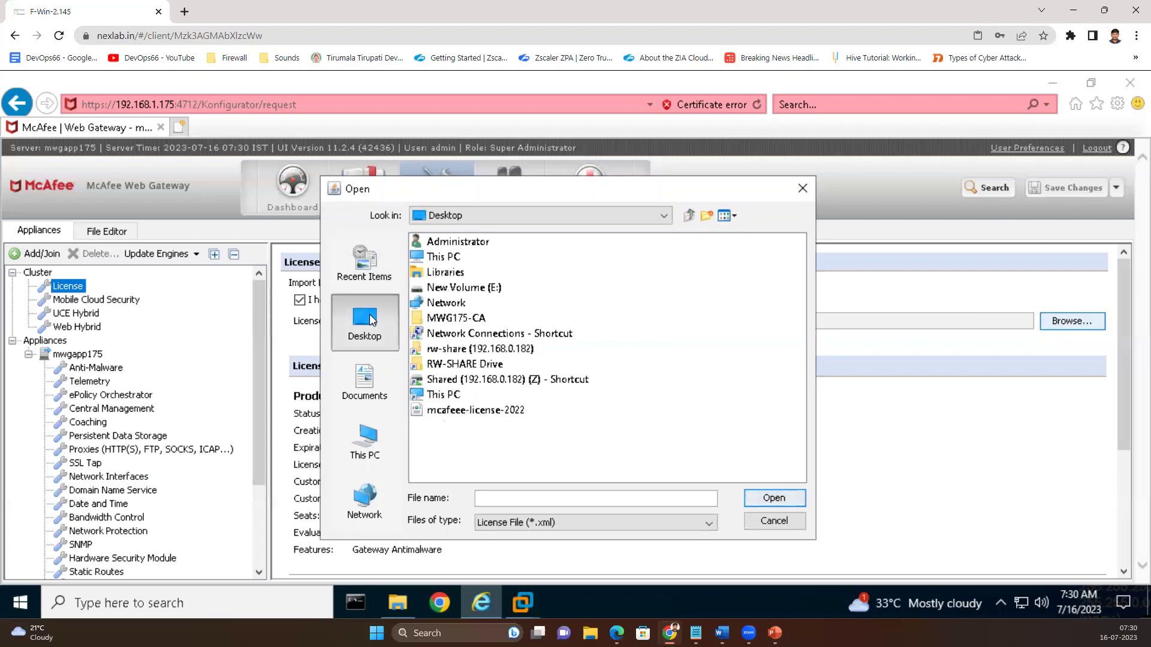
click(463, 409)
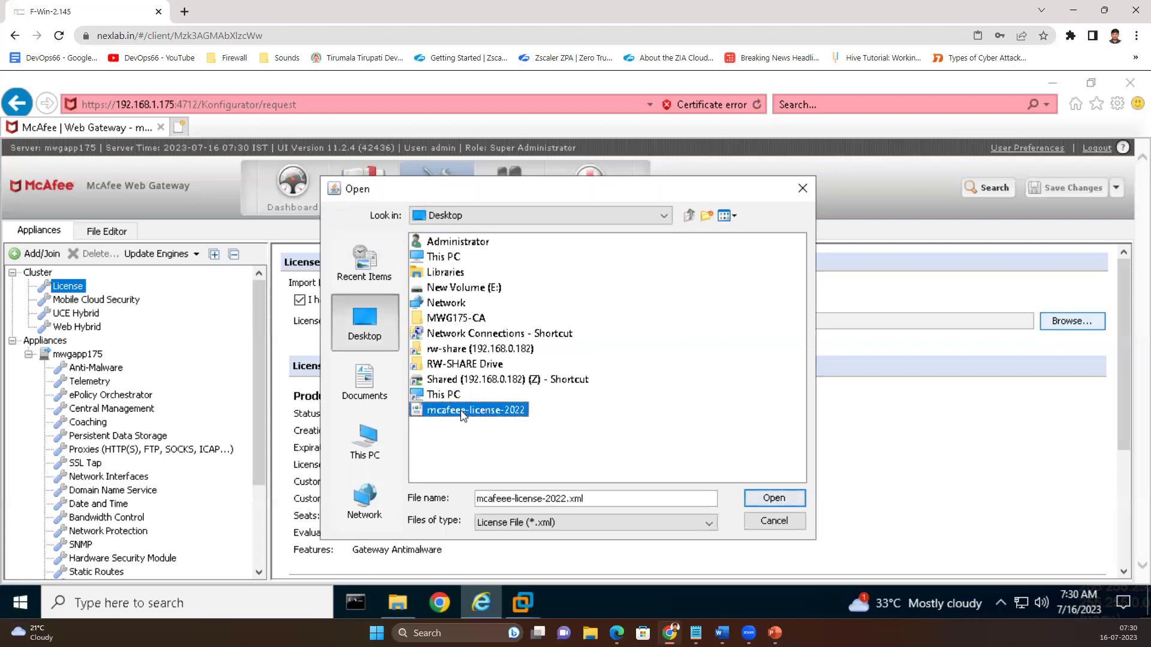
click(774, 520)
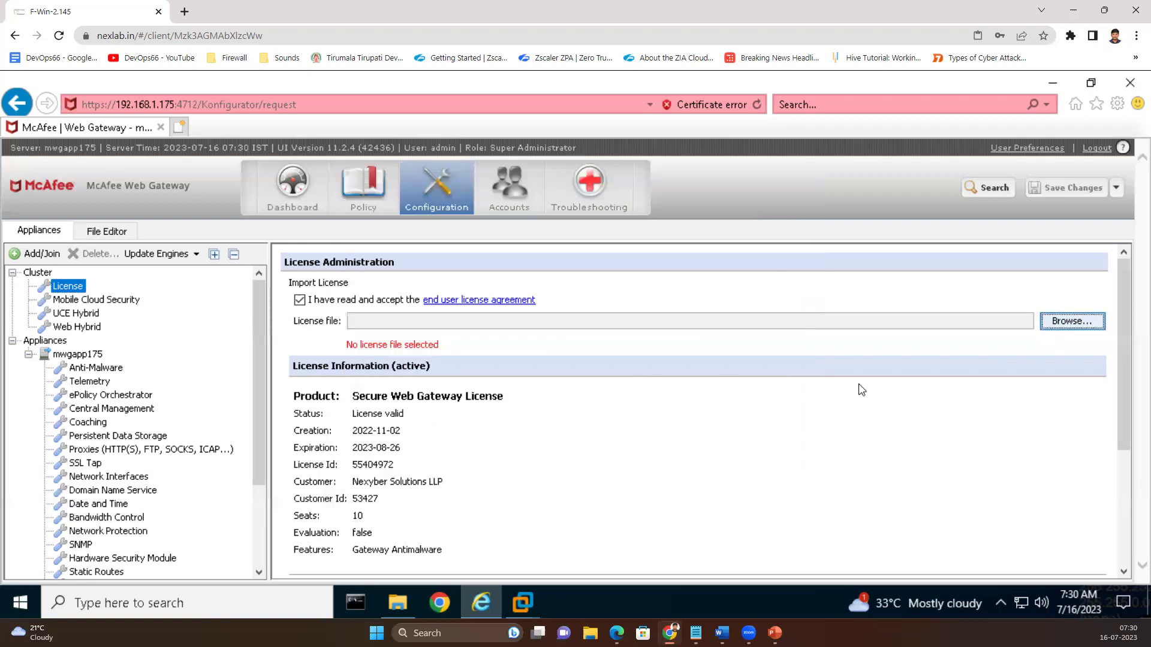
click(299, 302)
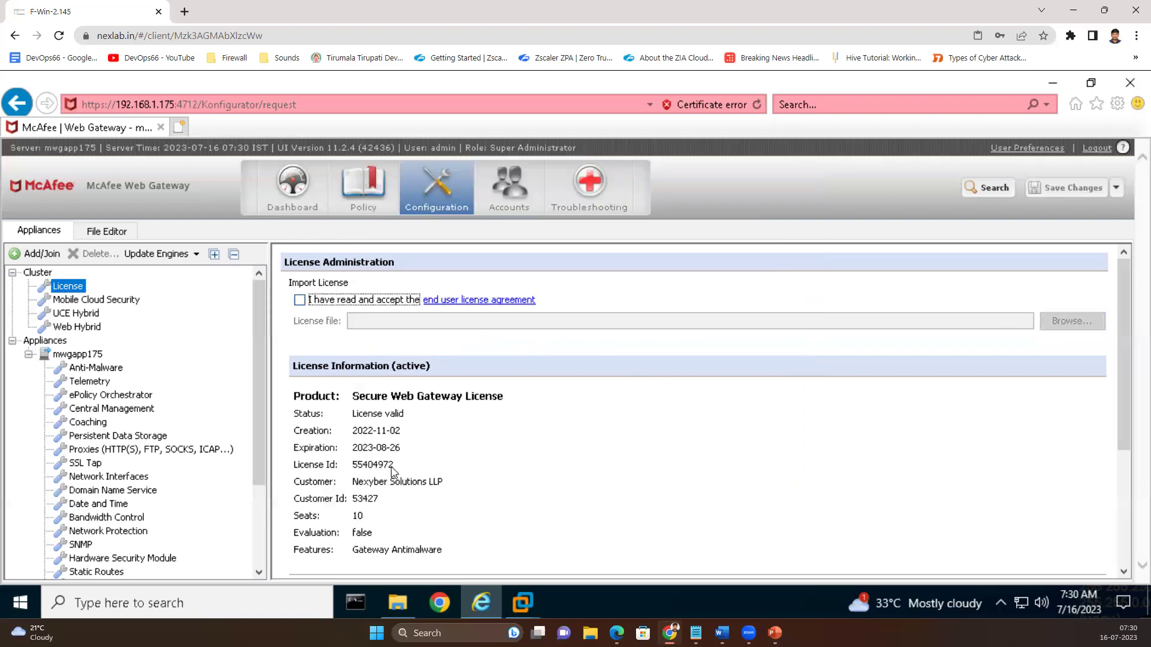
- Review the active license information, including the licensed features, and the release notes and known issues instructions
scroll(383, 357, down, 3)
scroll(382, 358, up, 2)
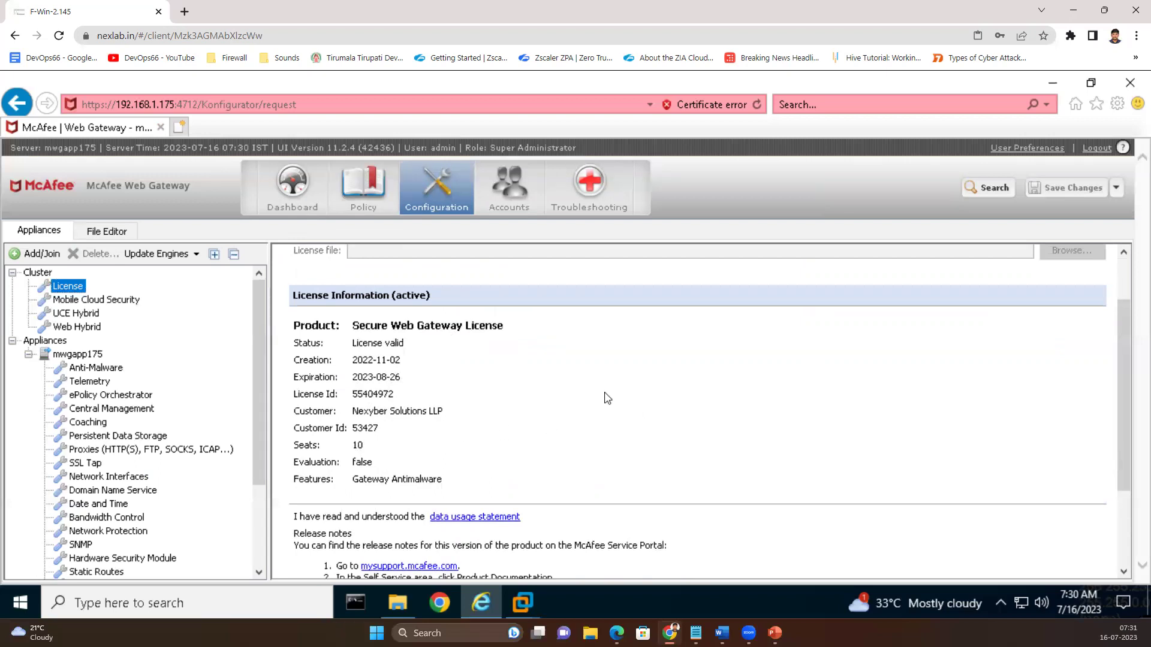
scroll(461, 427, down, 3)
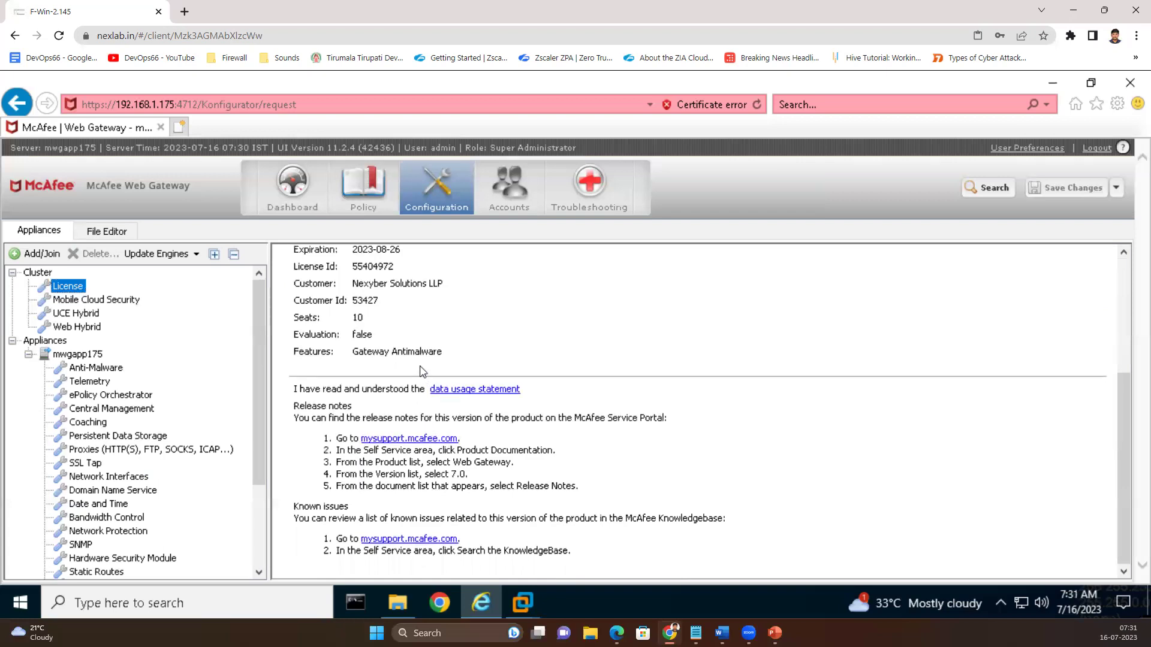
drag(448, 352, 378, 352)
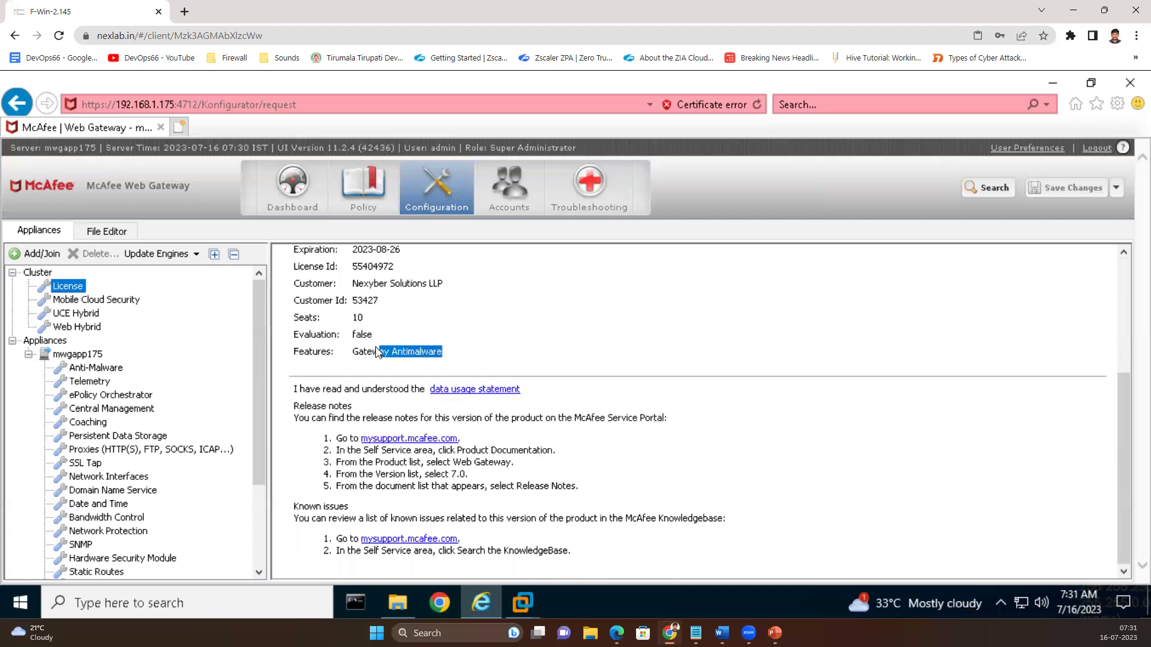
click(527, 349)
scroll(527, 349, up, 5)
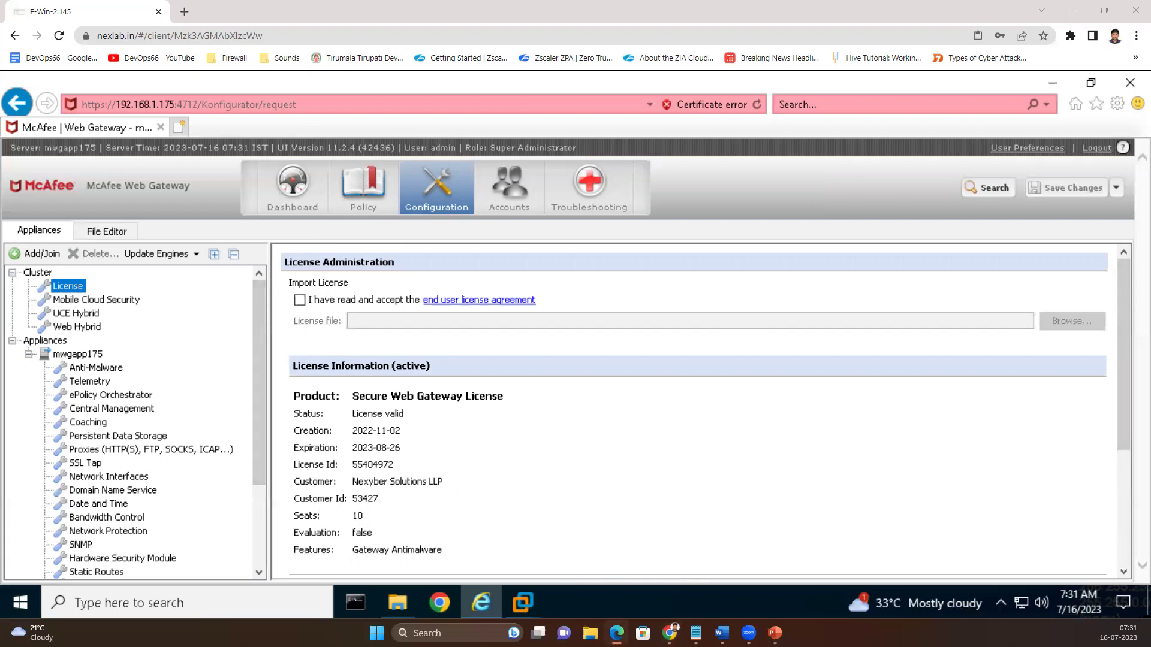
- Open the Proxies settings of mwgapp175 and set the network setup to Proxy HA
click(123, 451)
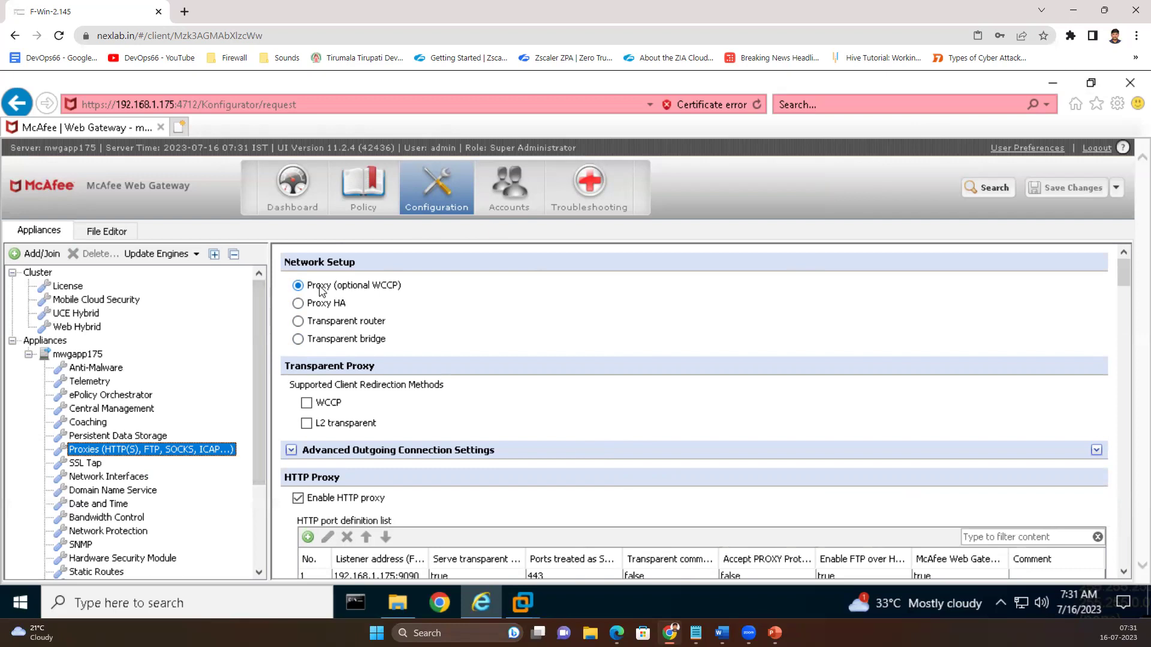
click(328, 304)
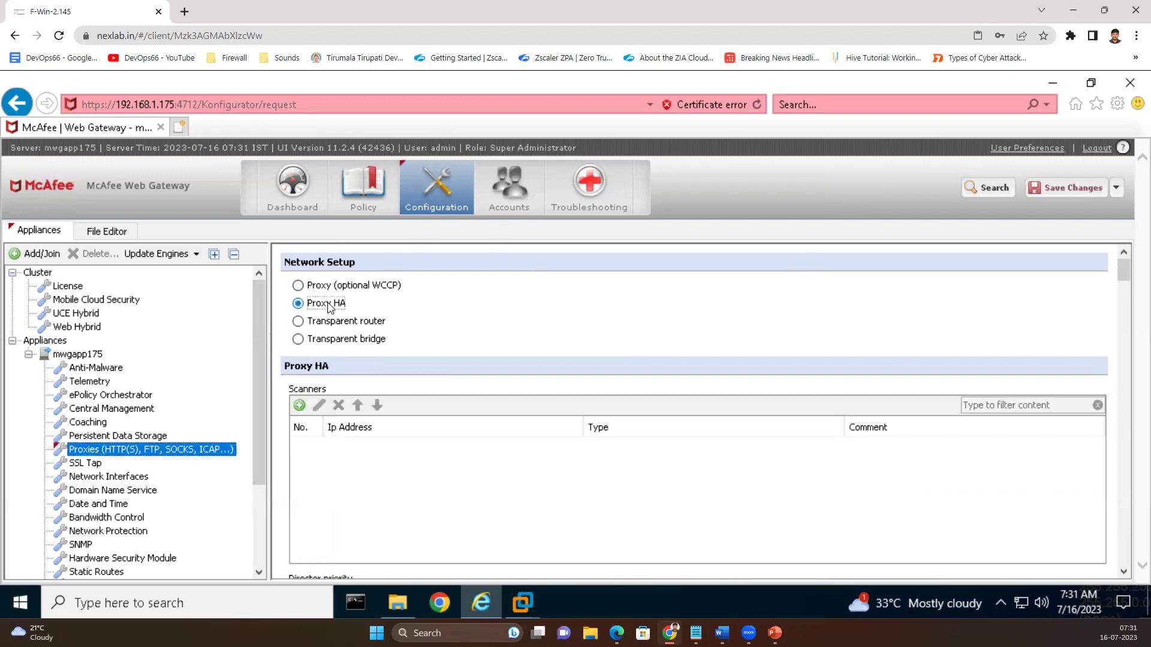
click(323, 287)
click(323, 305)
scroll(331, 419, down, 5)
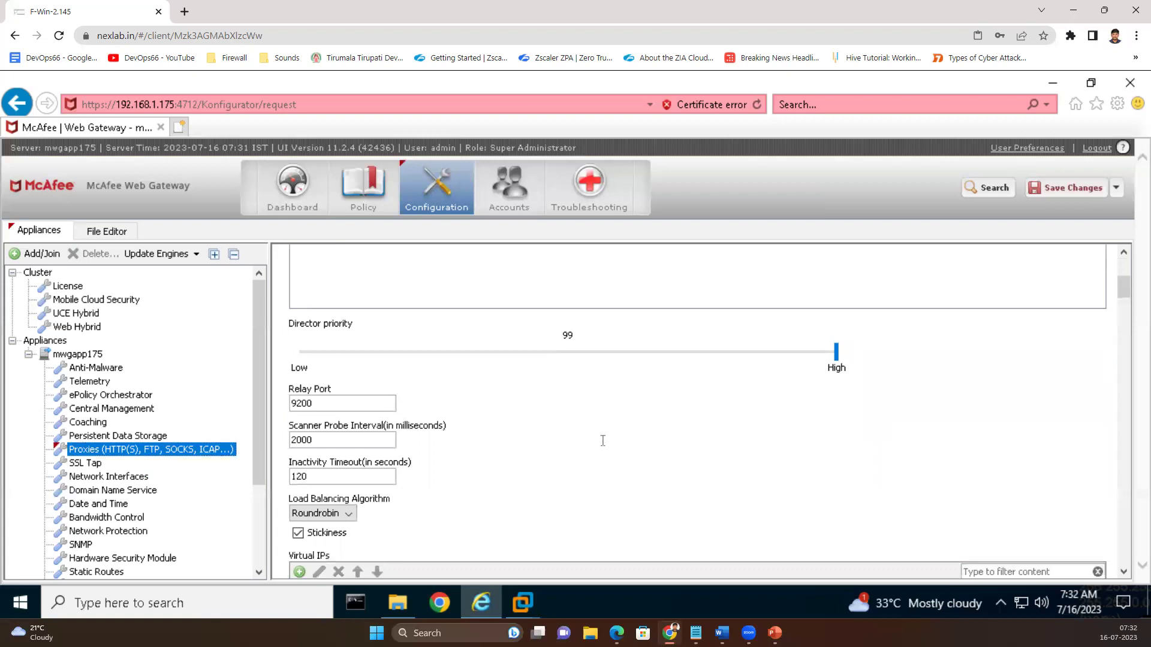
scroll(594, 447, up, 5)
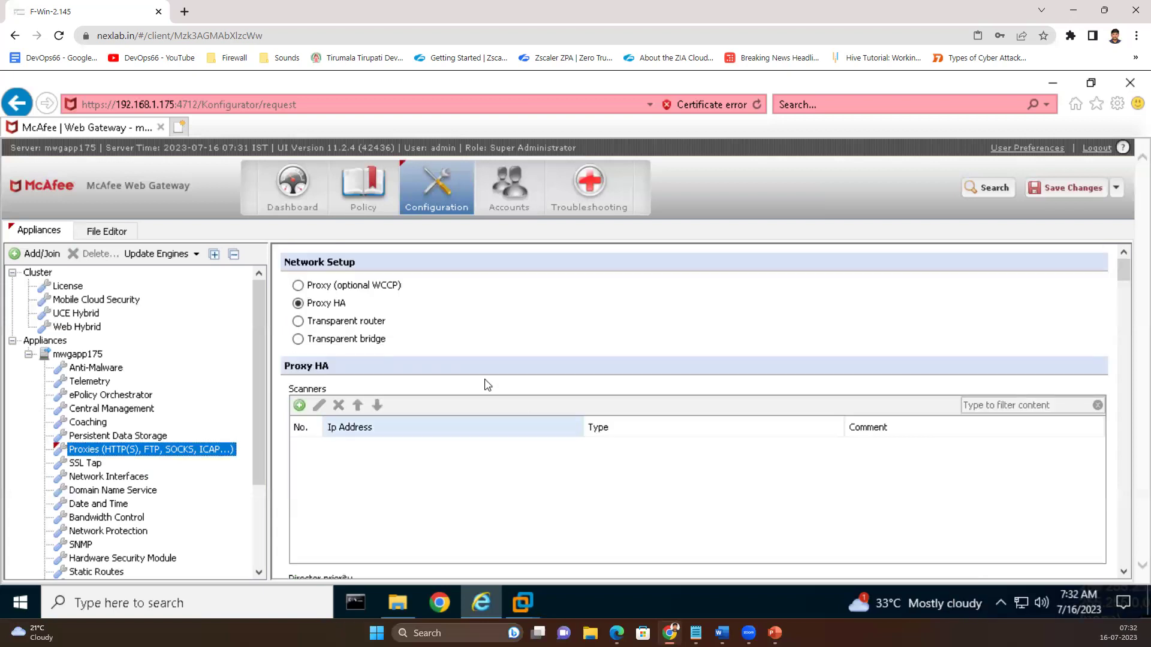
- Add a Proxy HA scanner entry with IP address 0.0.0.0 and type Scanner
click(299, 405)
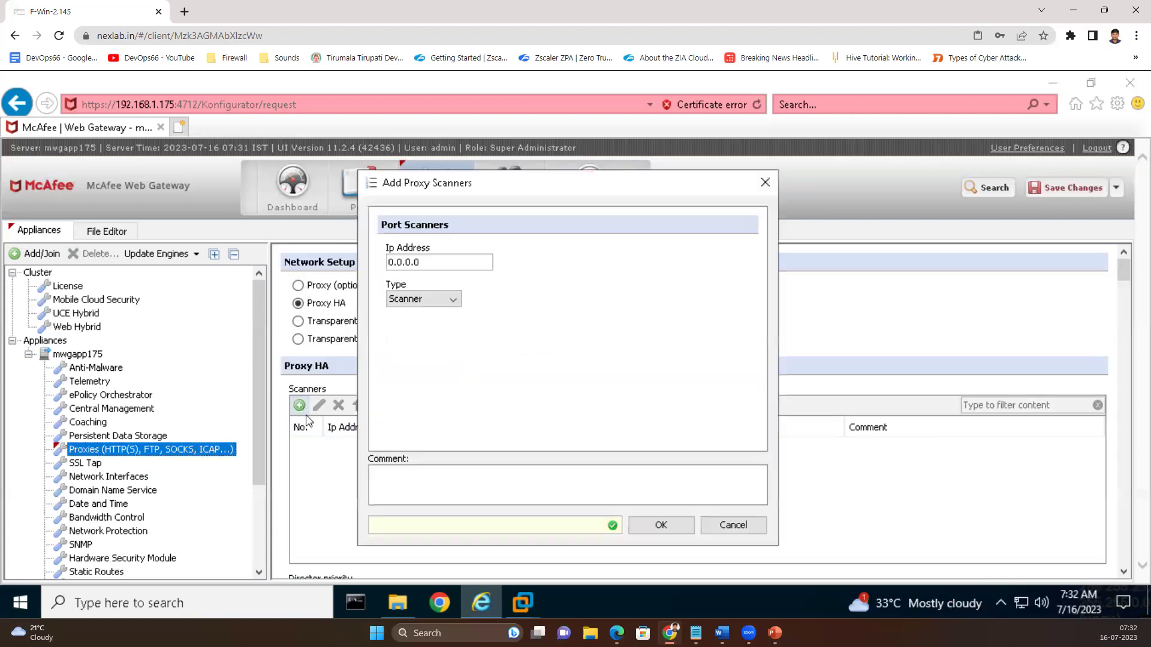
click(451, 301)
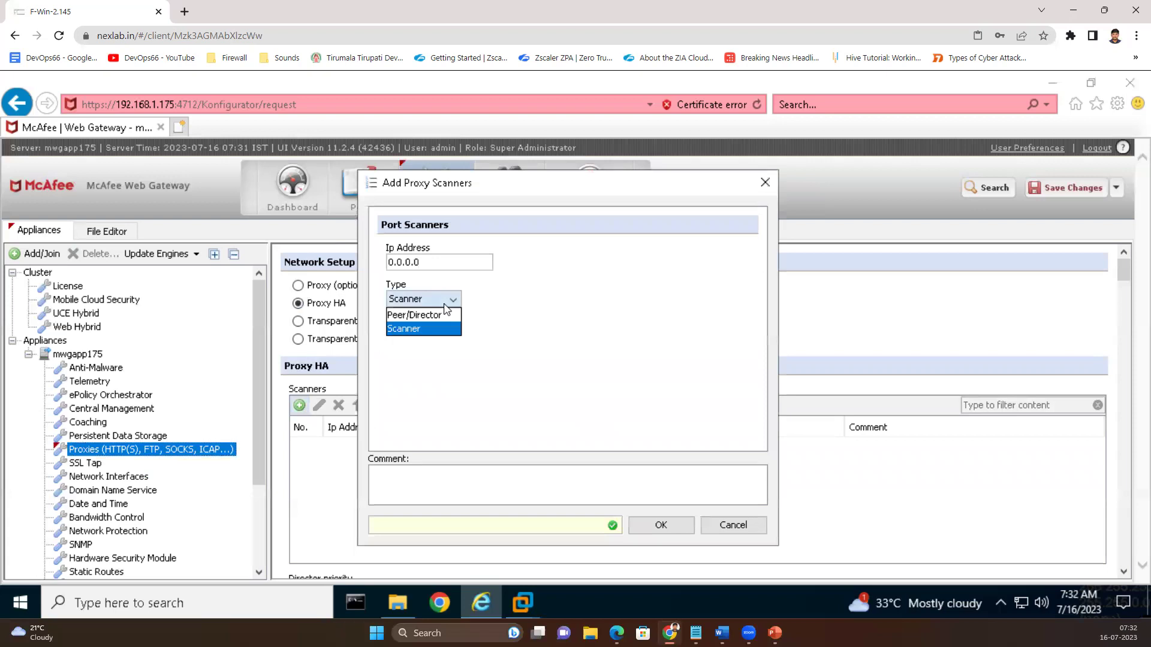
click(413, 330)
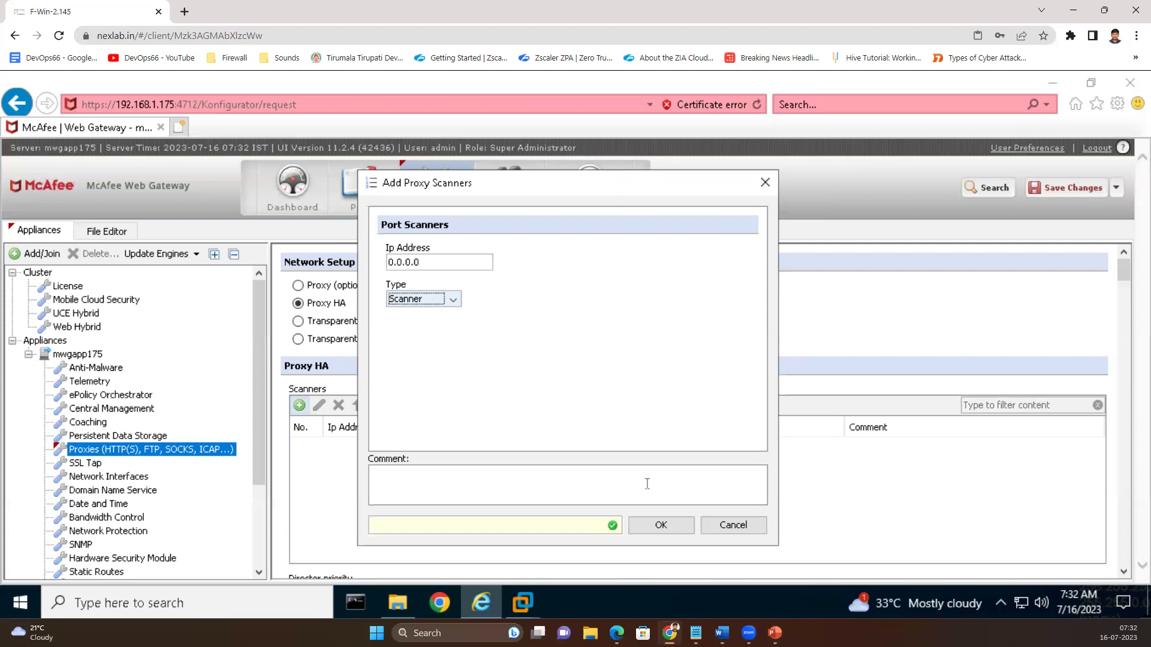
click(660, 525)
scroll(569, 474, down, 4)
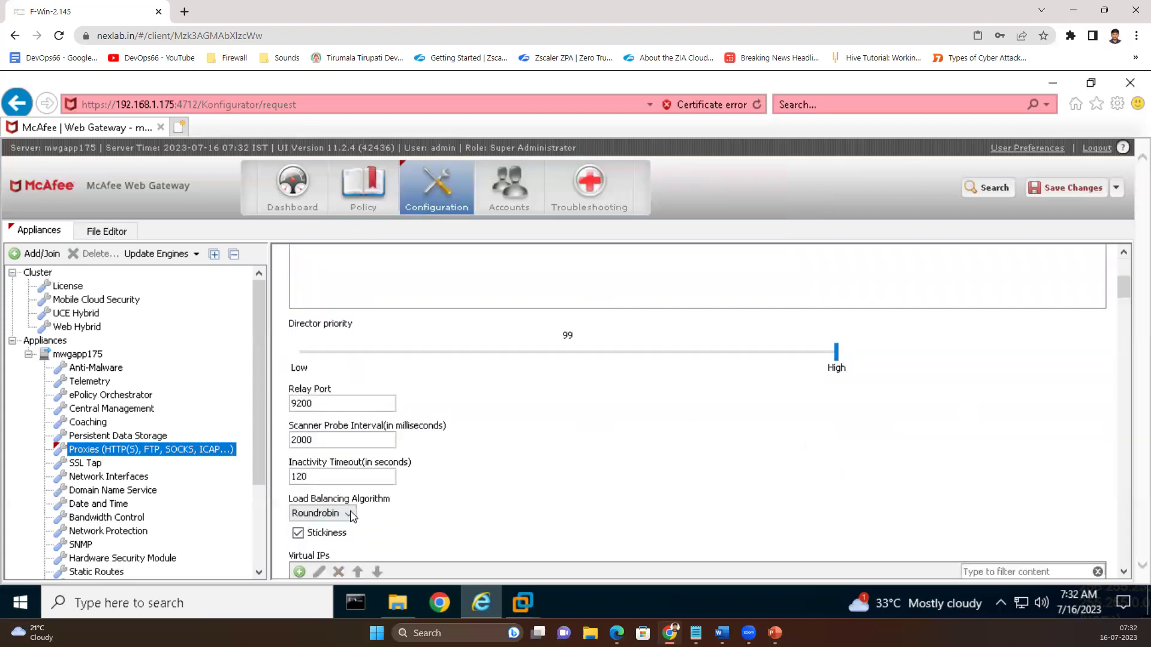
scroll(429, 375, up, 3)
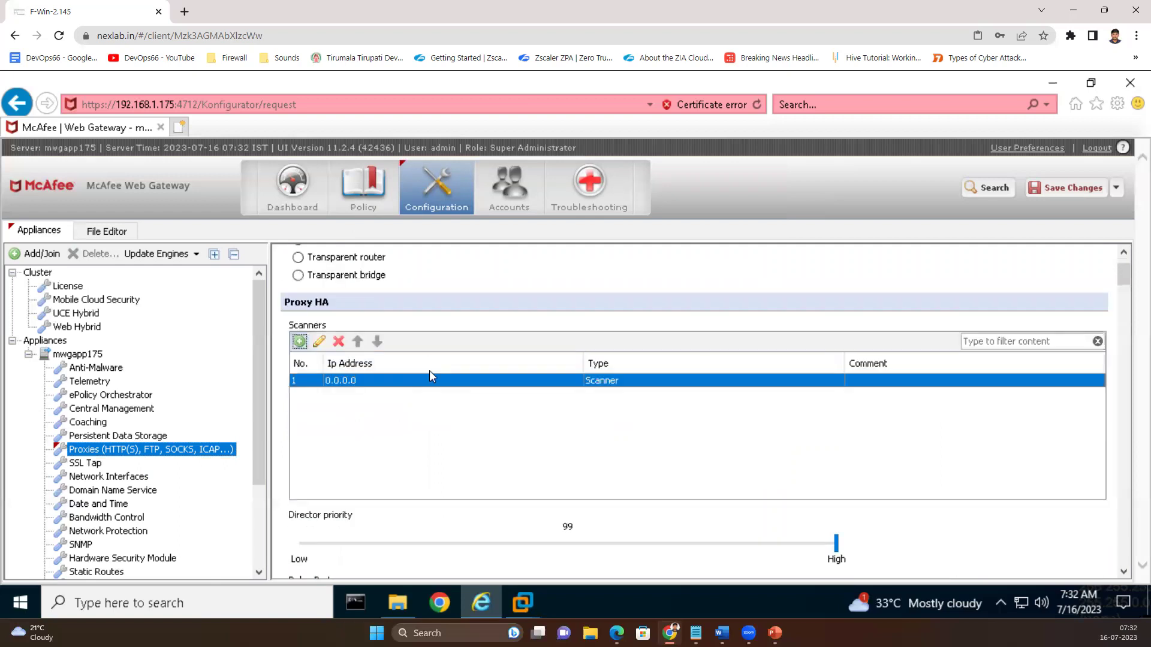
- Examine the Proxy HA settings for virtual IPs, virtual router ID, VRRP interface and egress IPs for load distribution
scroll(405, 396, down, 8)
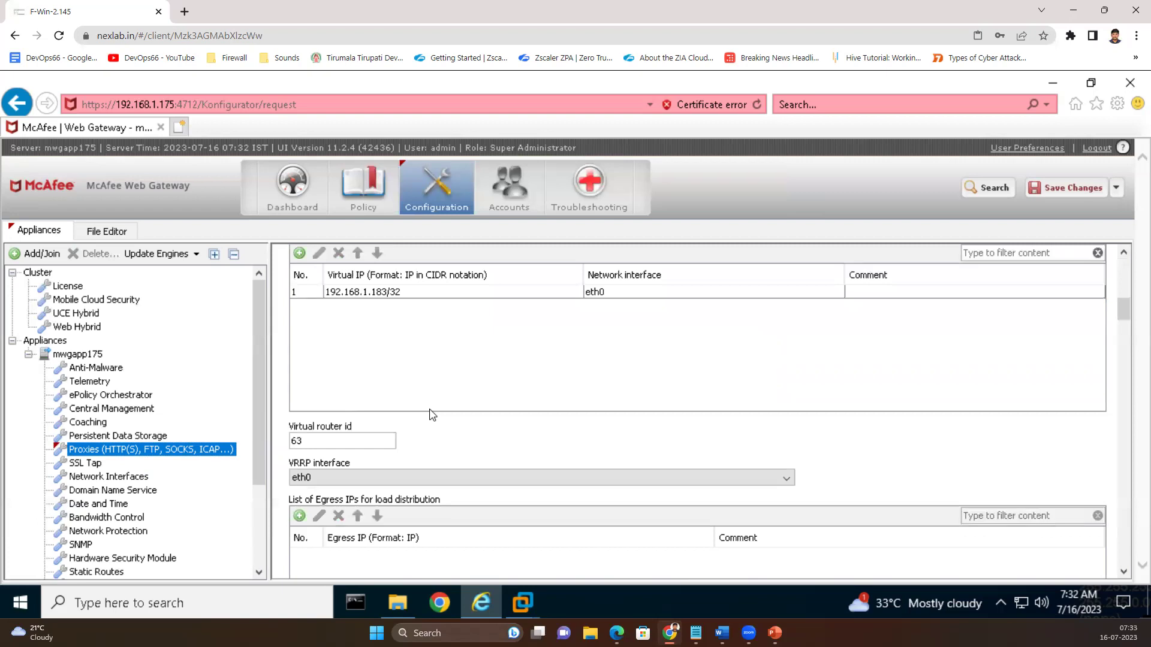
scroll(430, 417, down, 5)
scroll(404, 441, up, 5)
scroll(405, 444, down, 5)
scroll(405, 444, down, 5)
scroll(405, 445, up, 10)
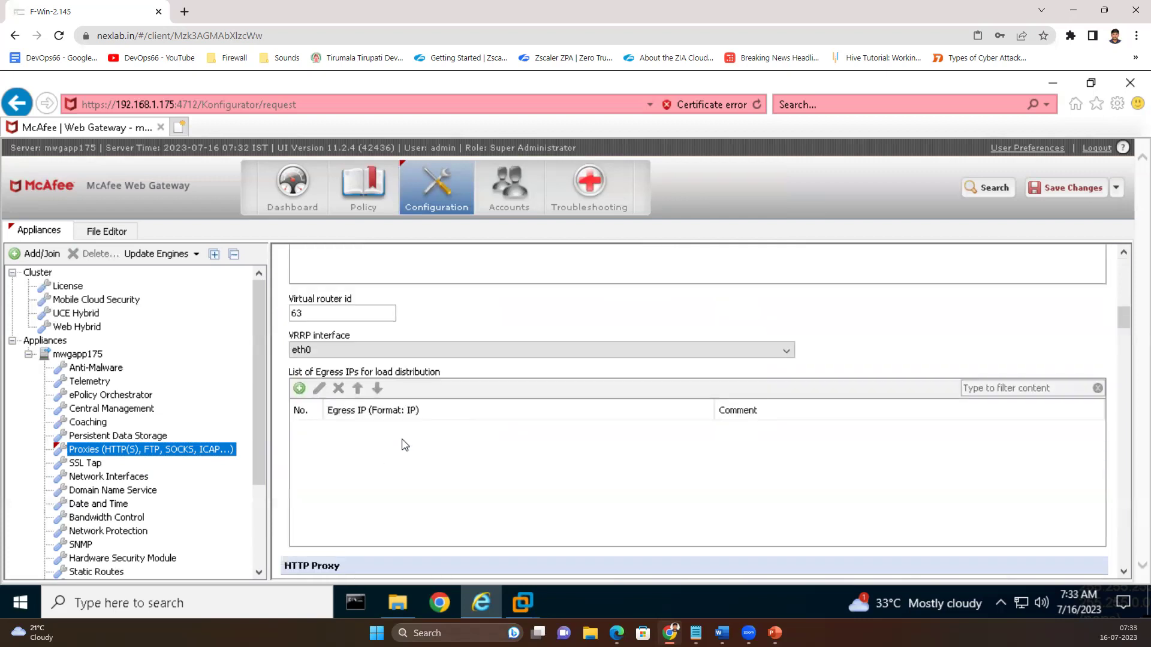
scroll(405, 445, up, 2)
scroll(405, 445, up, 2)
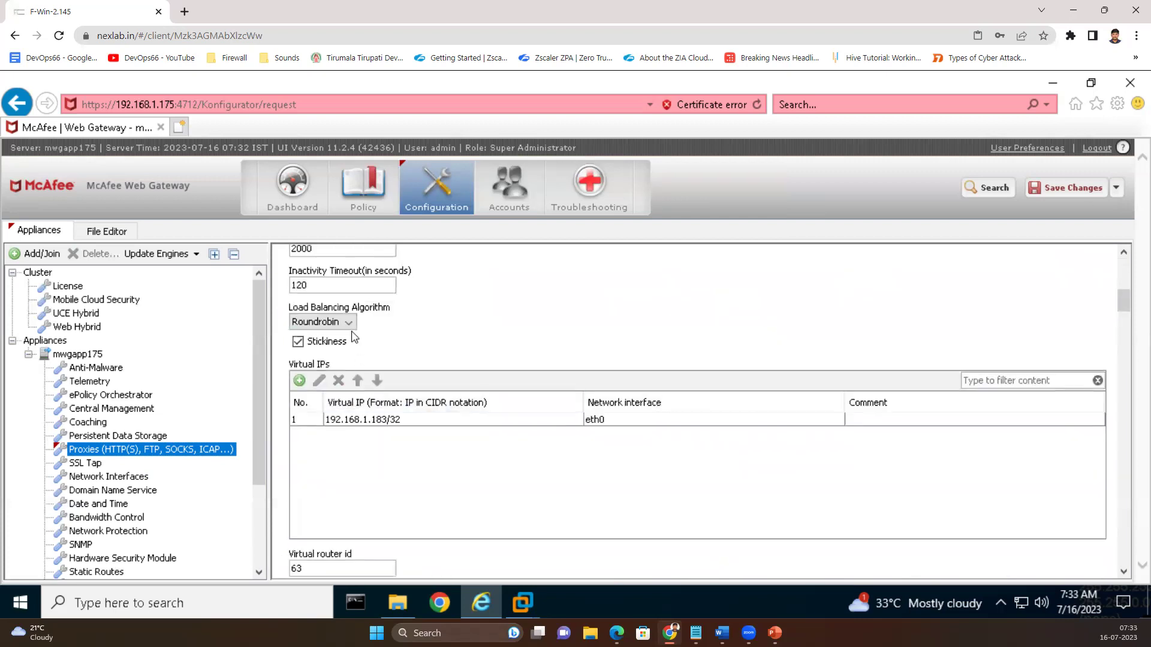
- View the available load balancing algorithms for Proxy HA, close the list without changing it, and review the Stickiness option
click(349, 323)
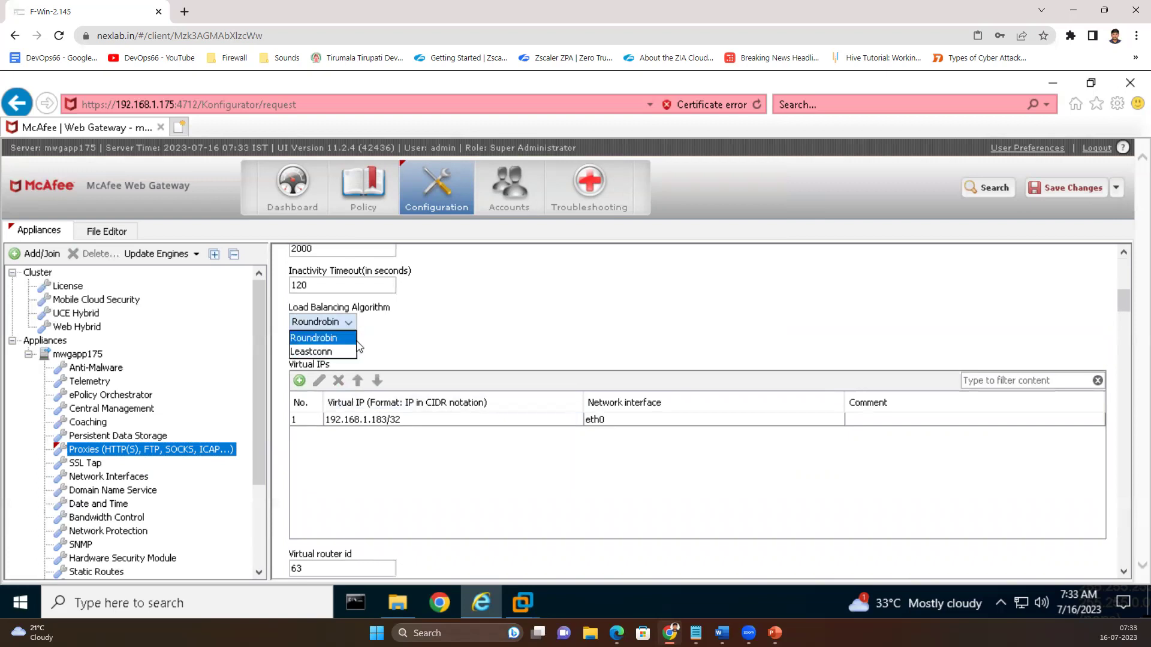
click(436, 341)
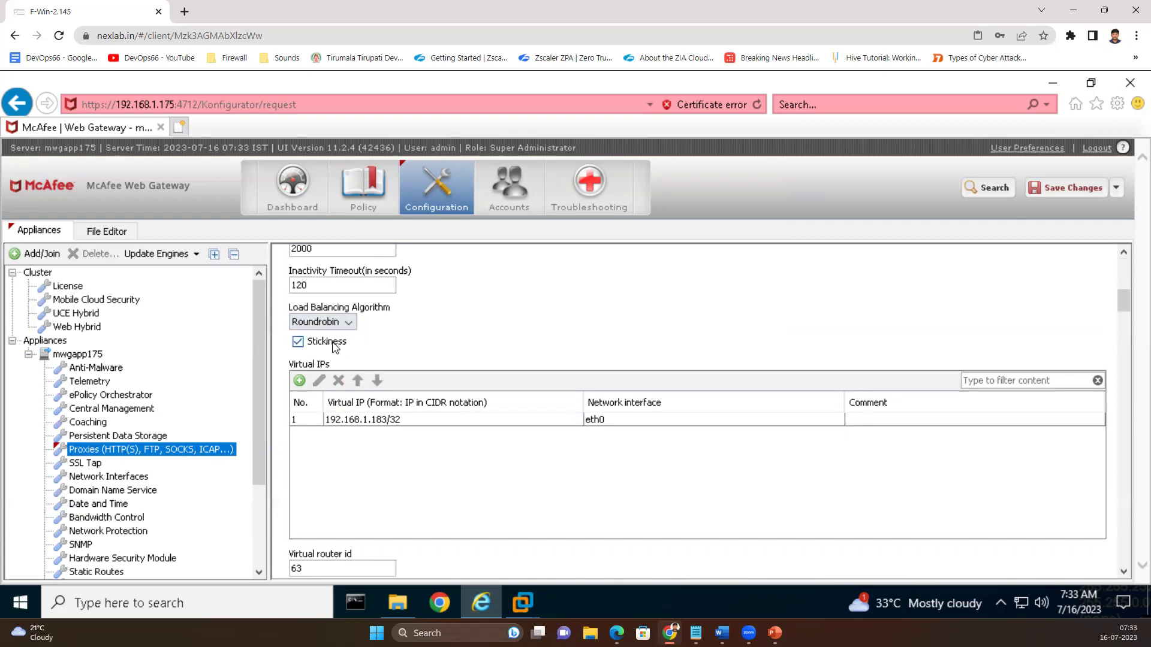
mouse_move(334, 348)
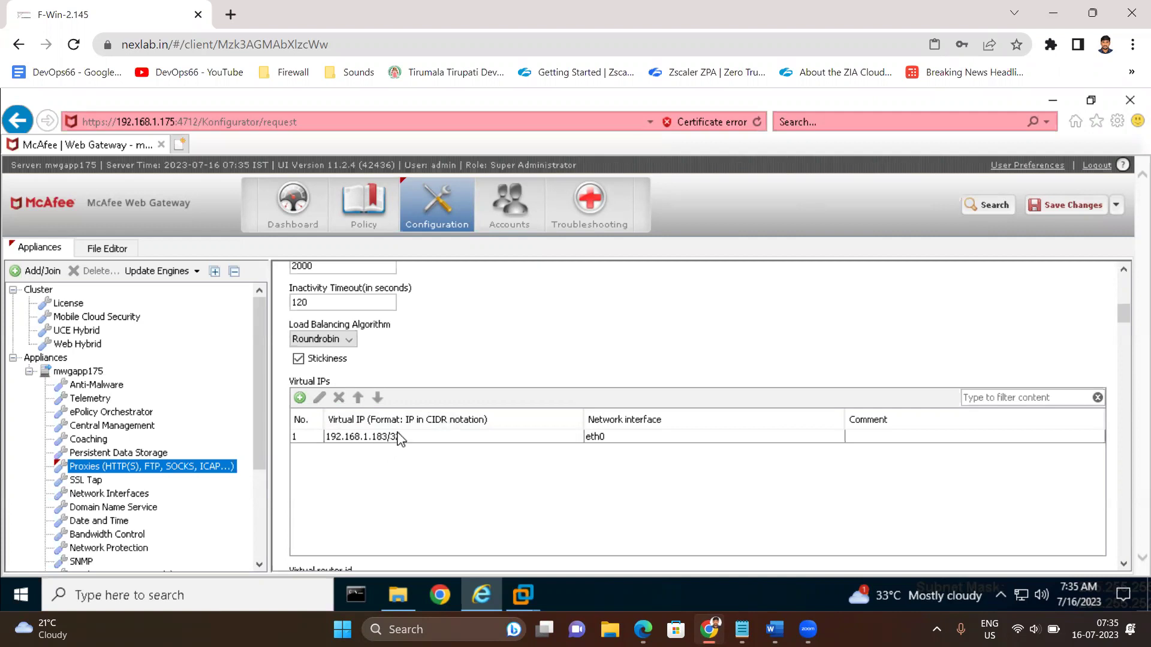
- Review the remaining Proxy HA settings and the HTTP, FTP and ICAP proxy sections, ending back at the network setup options
scroll(441, 408, down, 4)
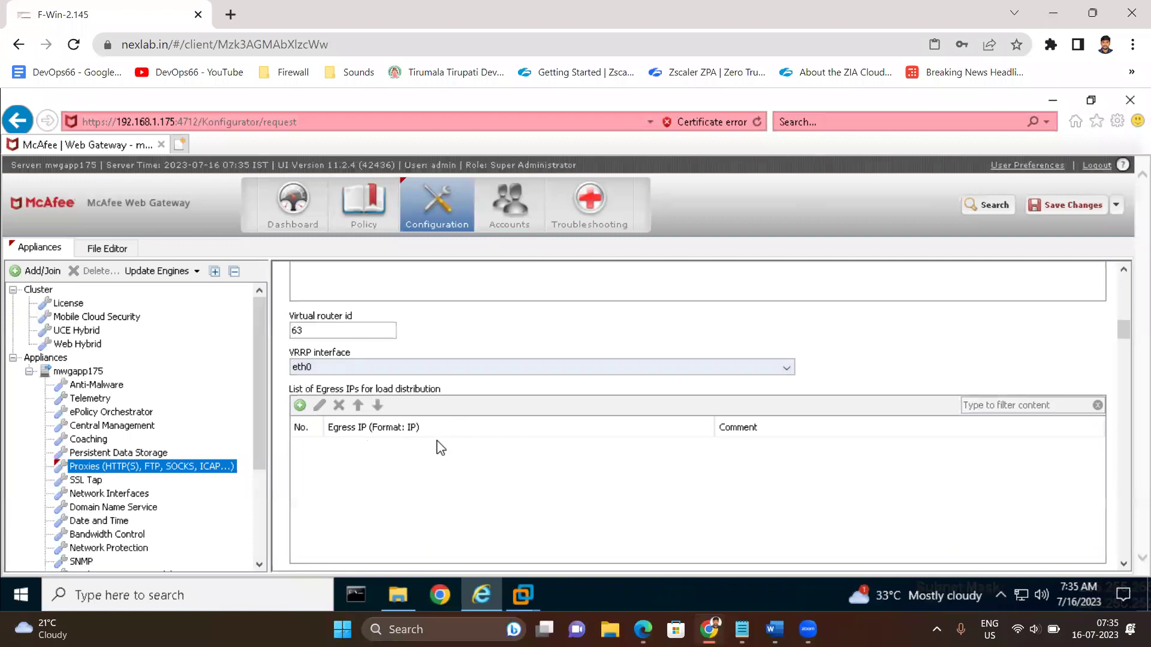
scroll(440, 486, down, 4)
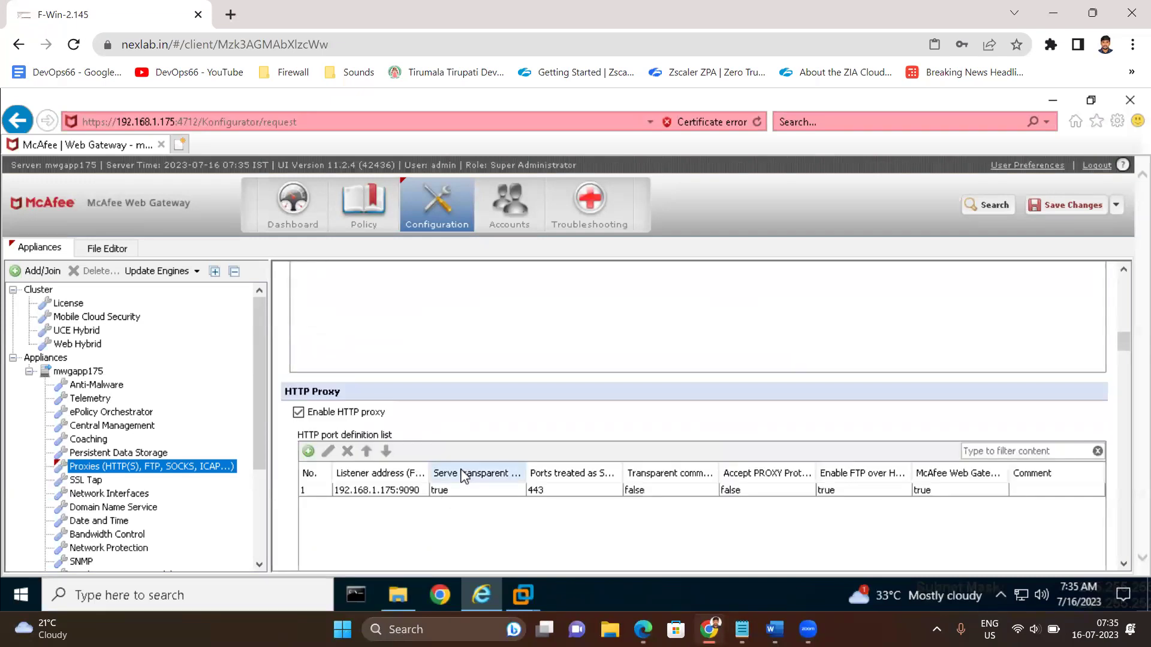
scroll(476, 414, down, 10)
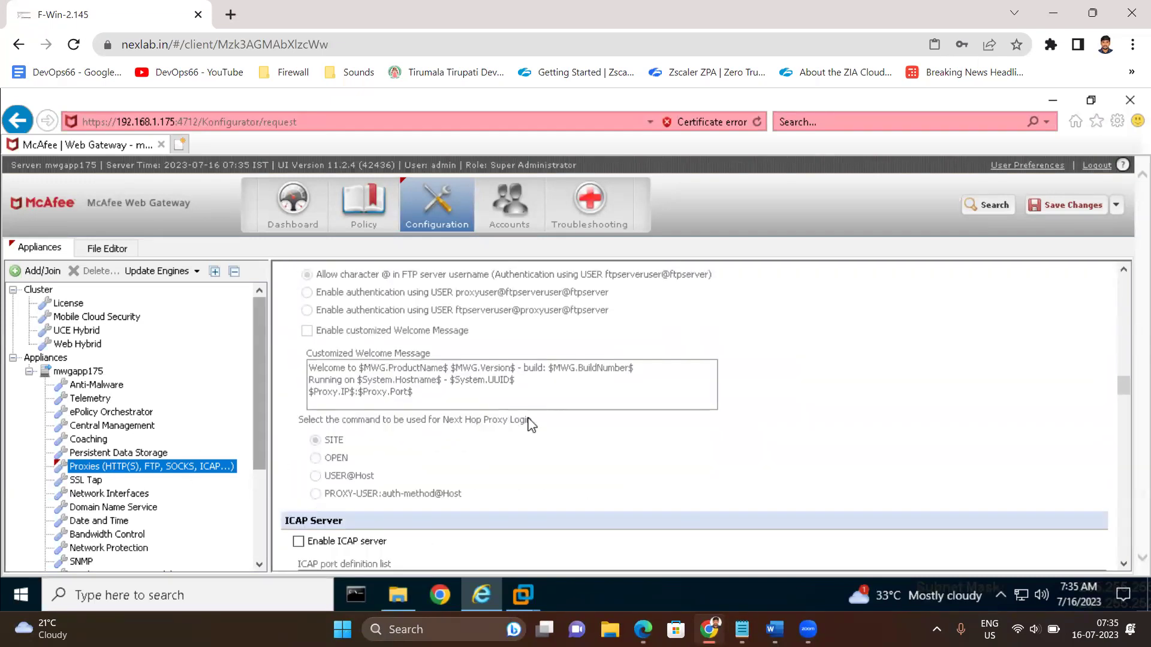
scroll(528, 424, up, 15)
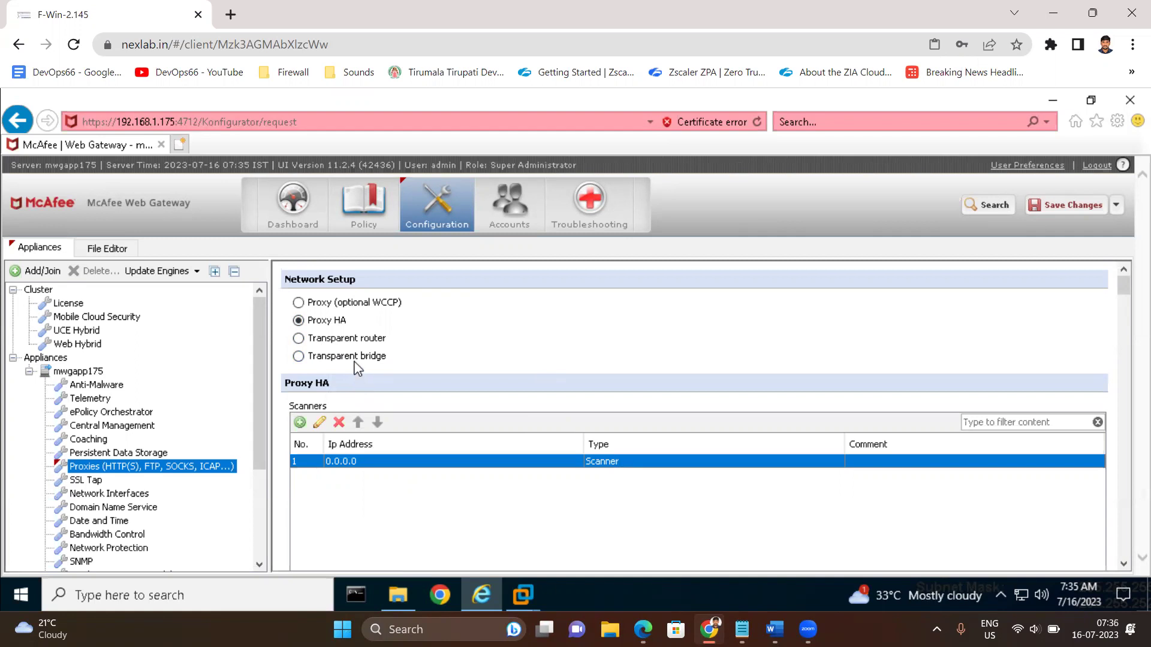
- Change the network setup to Transparent router and review its port redirects and scanners lists
click(334, 304)
click(330, 321)
click(360, 340)
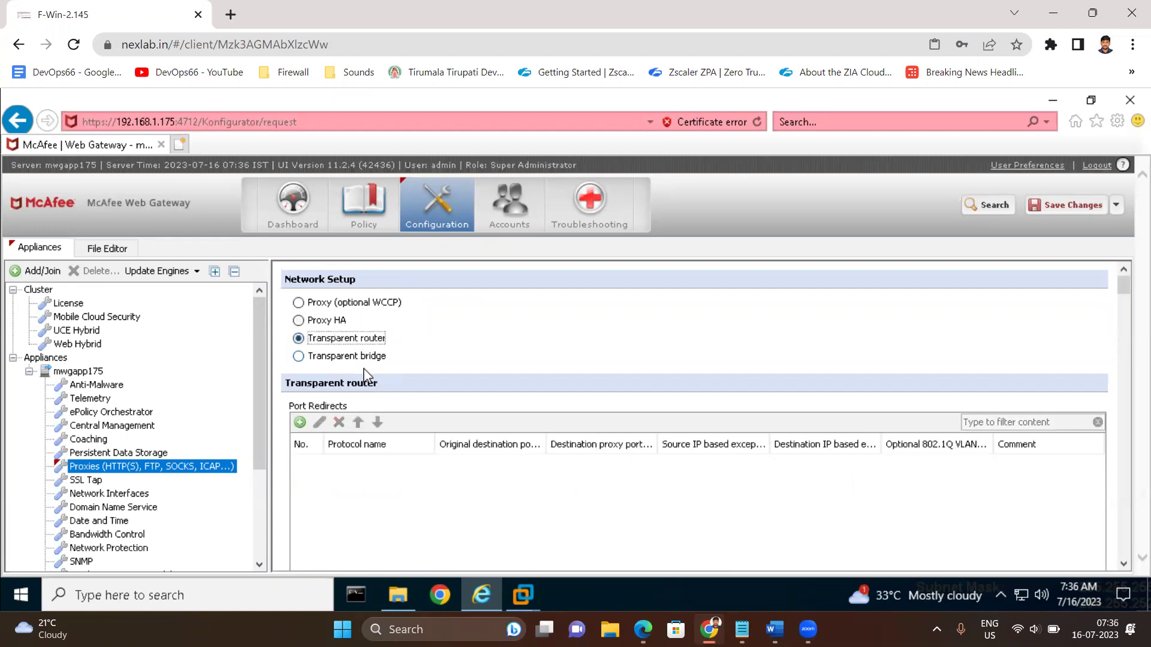
scroll(405, 429, down, 3)
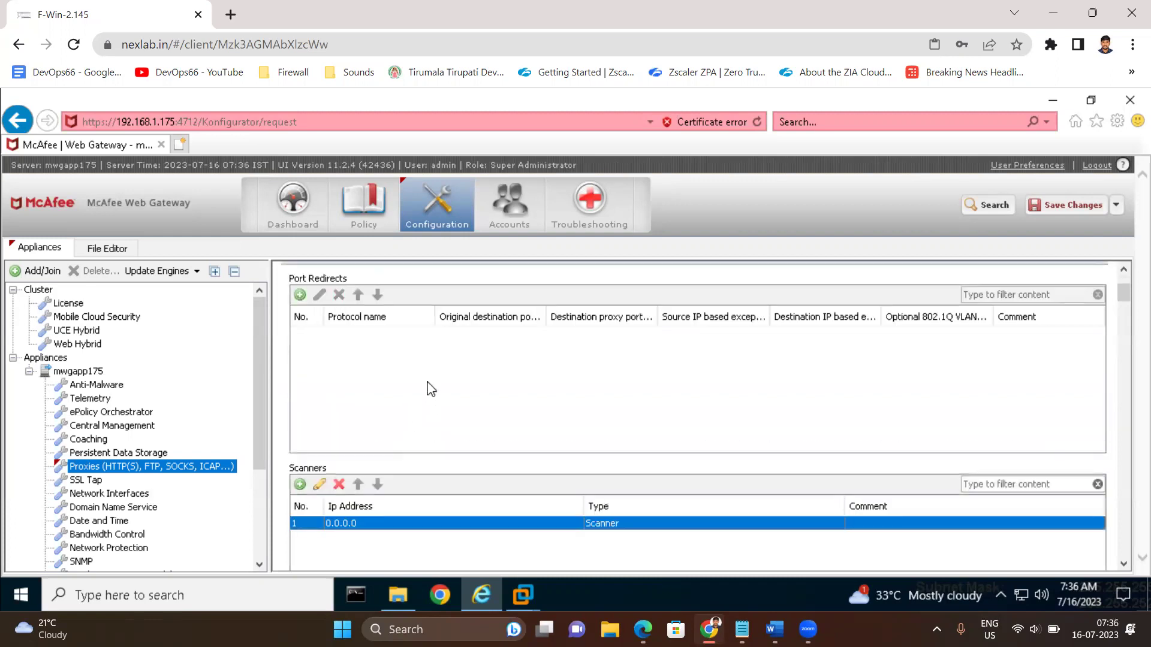
scroll(431, 390, up, 3)
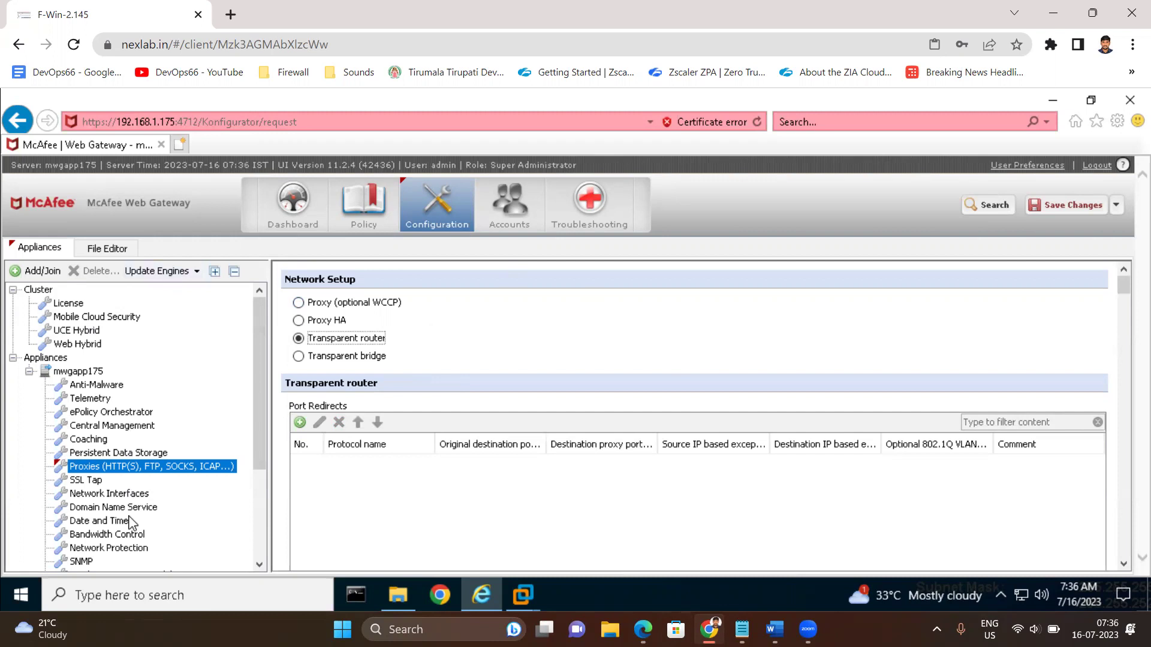
- Check the anti-malware and URL filter versions on the dashboard and trigger a manual engine update for the appliances
click(309, 221)
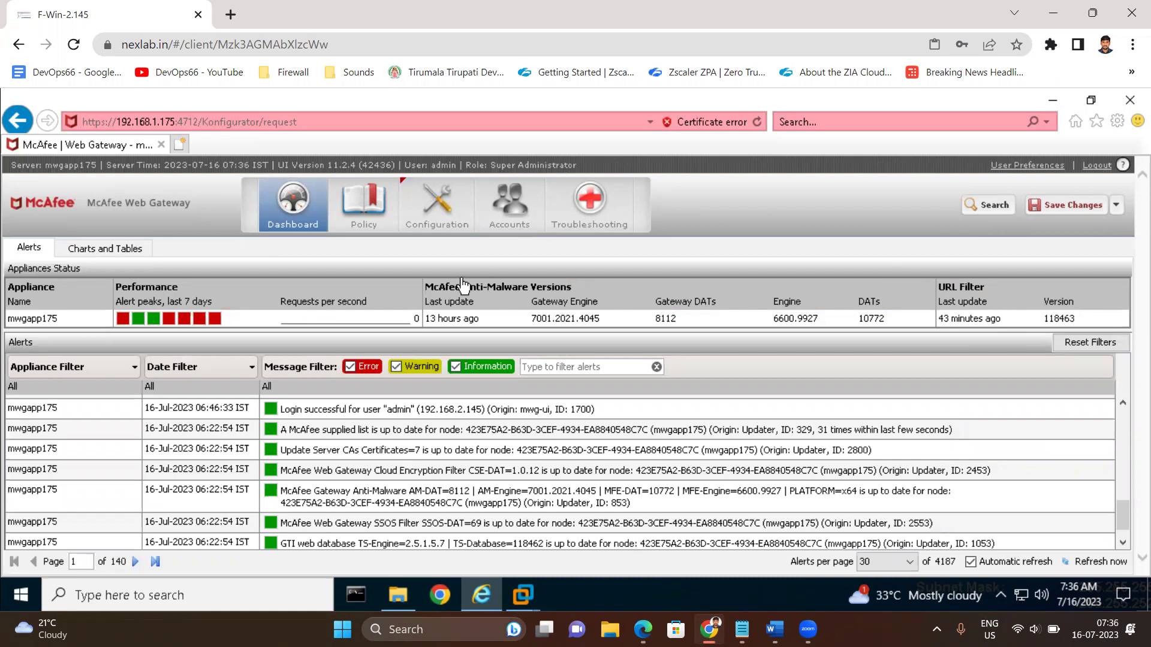
click(441, 199)
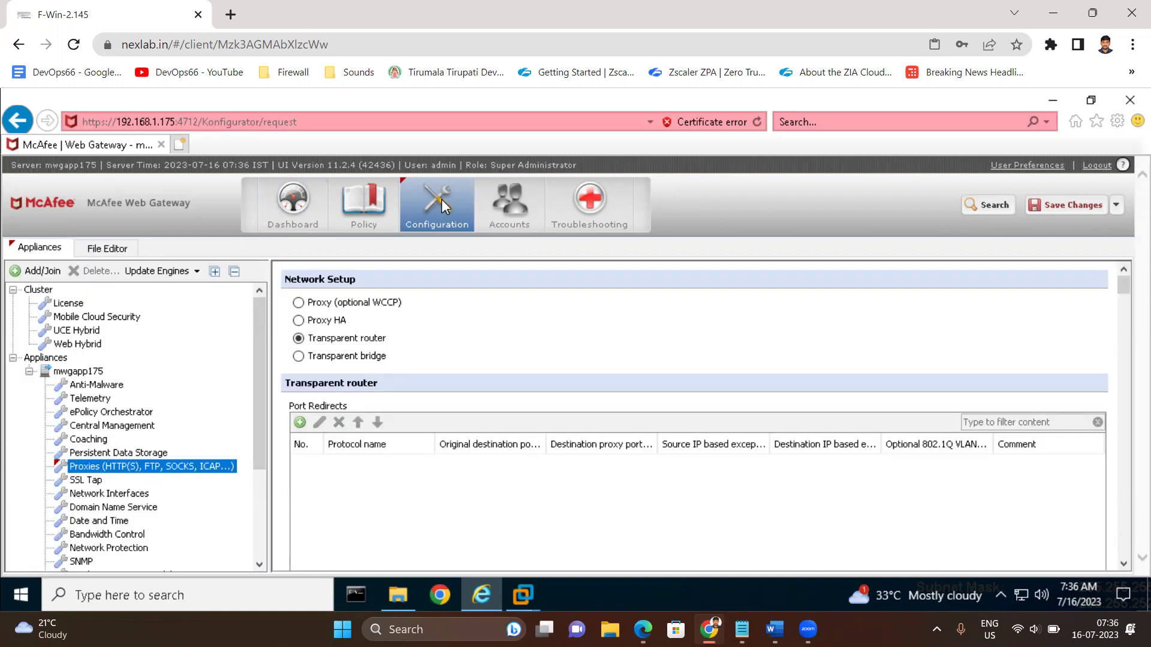
click(172, 274)
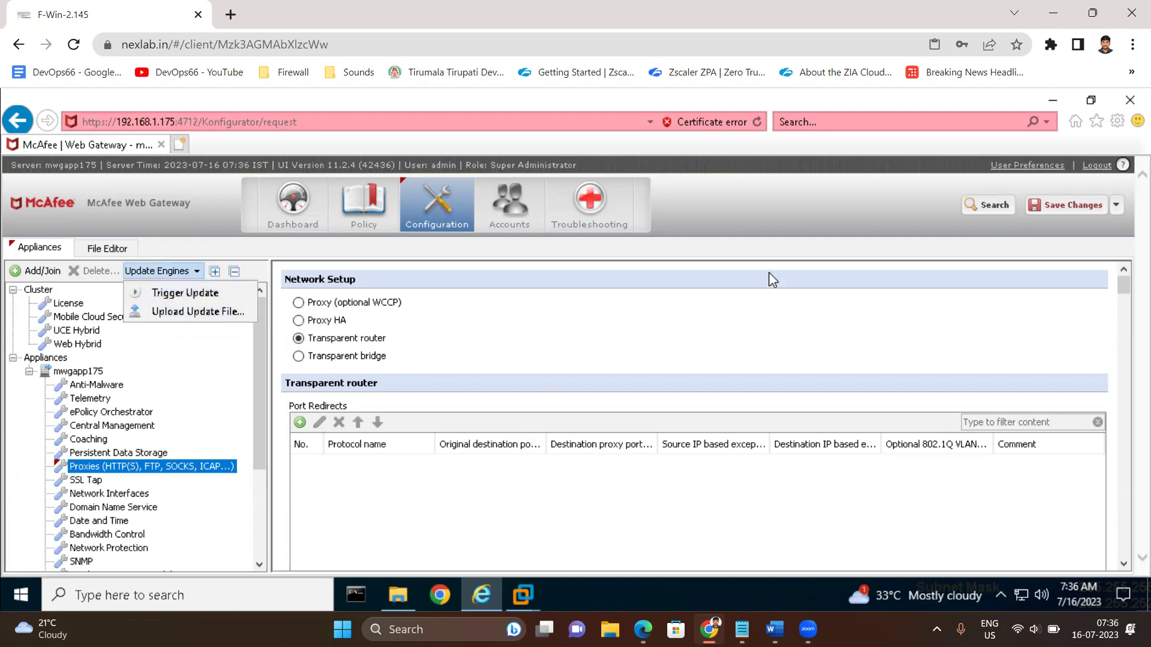
click(802, 200)
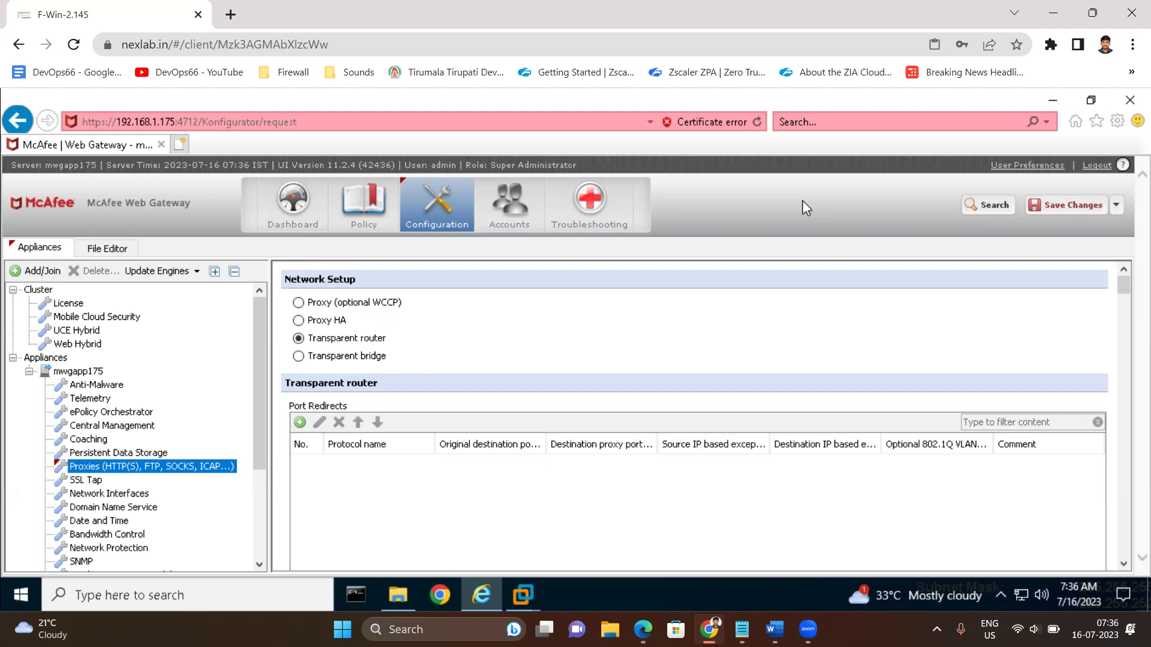
click(173, 274)
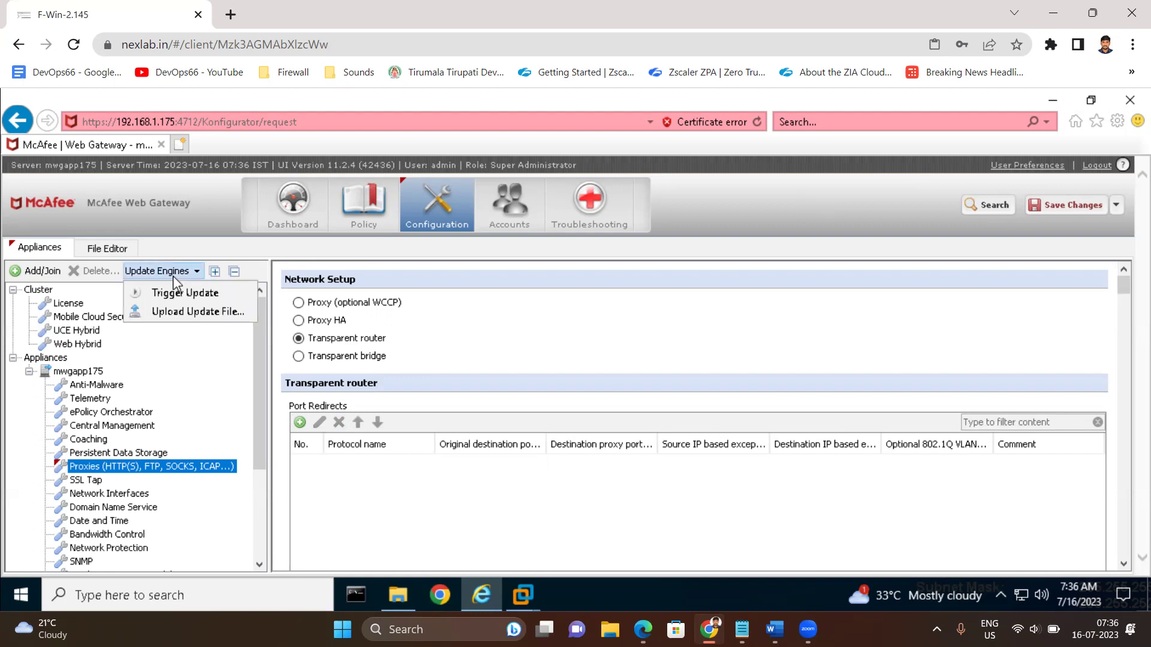
click(185, 292)
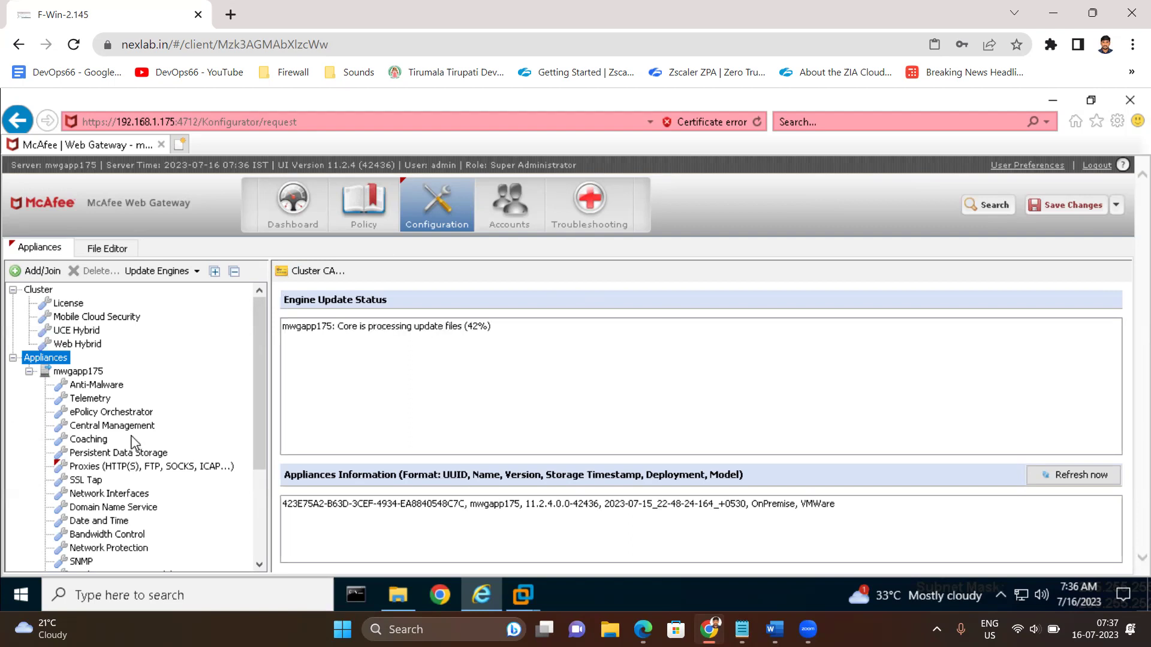
- Examine the Central Management settings of mwgapp175, including group membership and the automatic engine update options and intervals
click(114, 426)
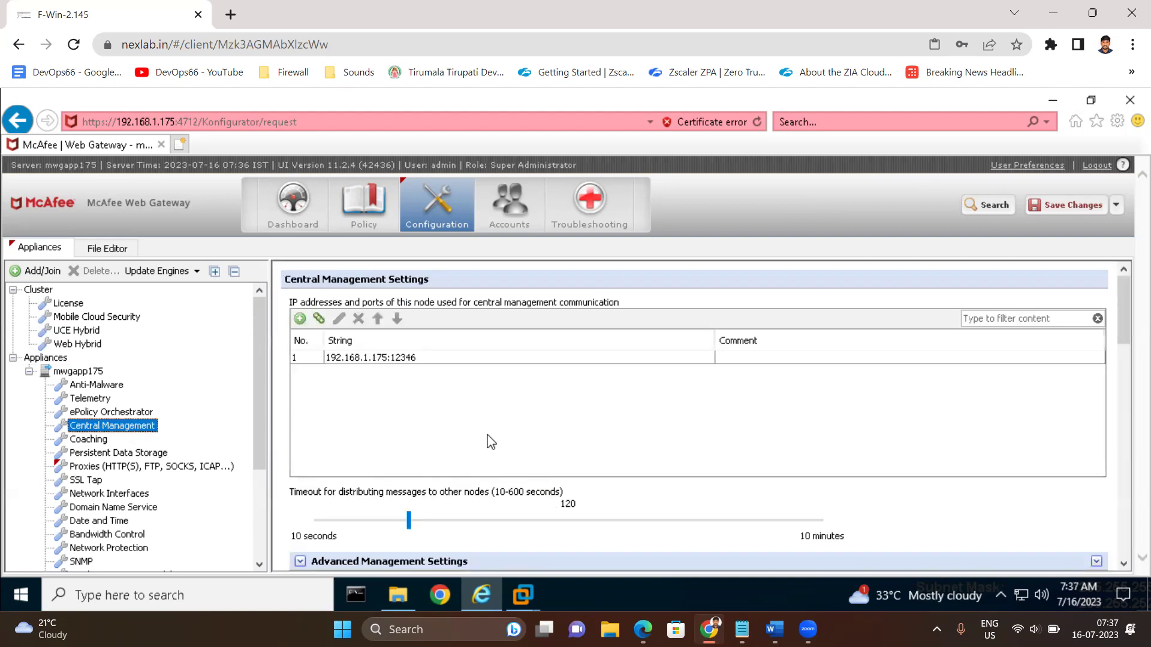
scroll(491, 443, down, 4)
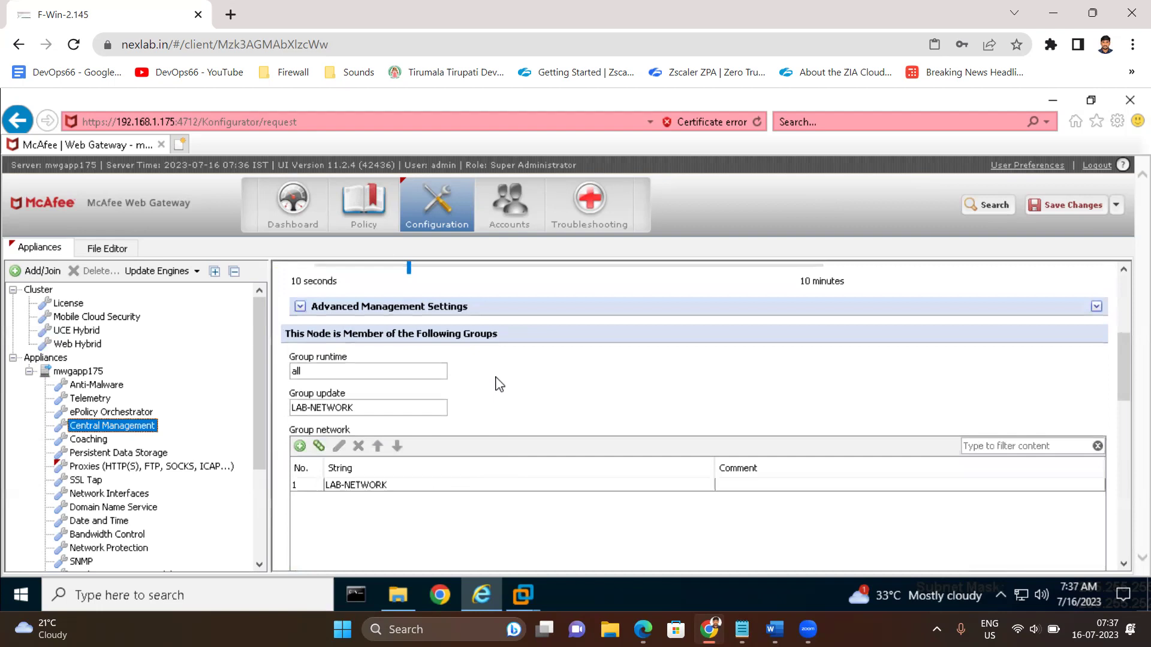
scroll(499, 384, up, 2)
scroll(499, 384, down, 7)
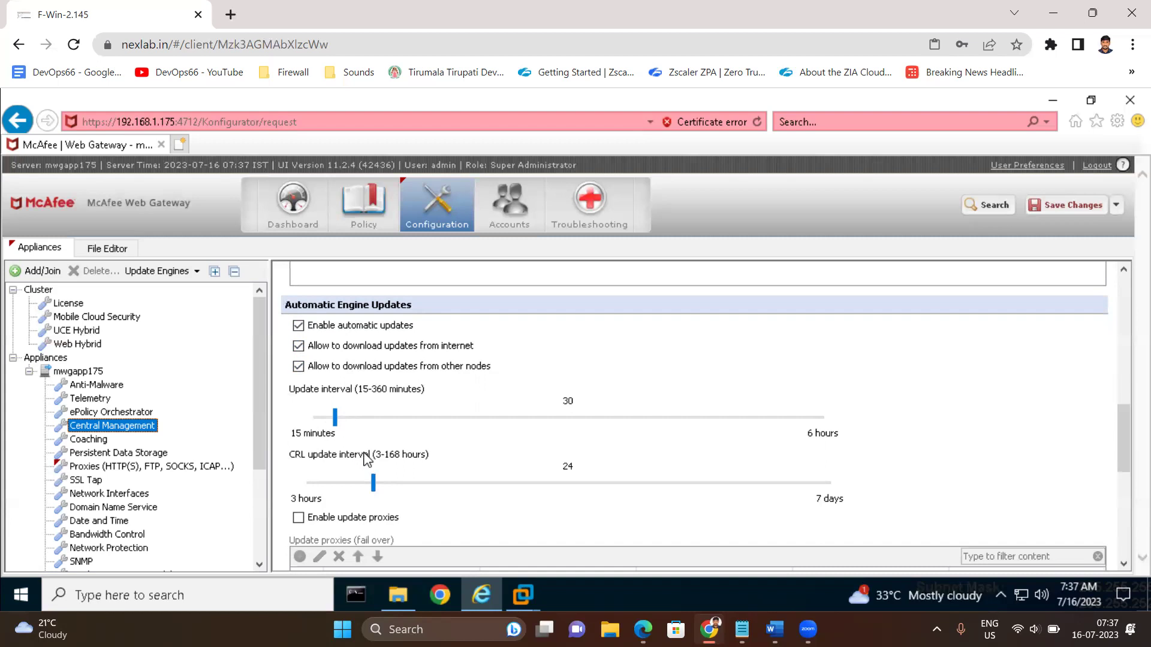
scroll(362, 414, down, 3)
scroll(365, 415, up, 10)
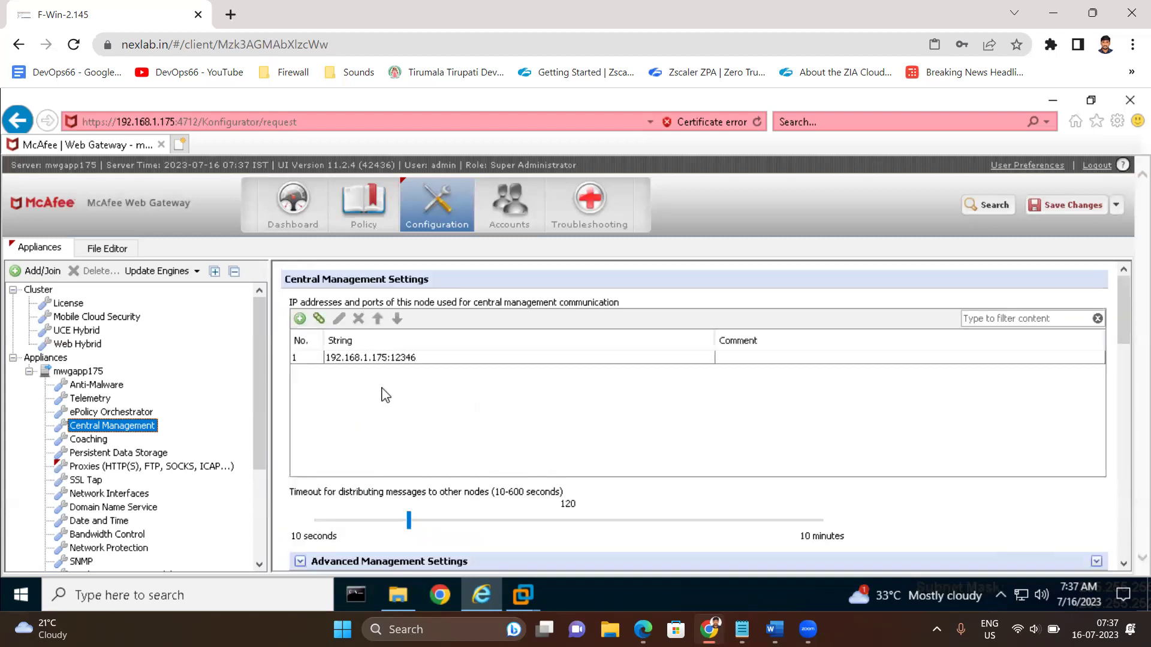
scroll(393, 404, down, 2)
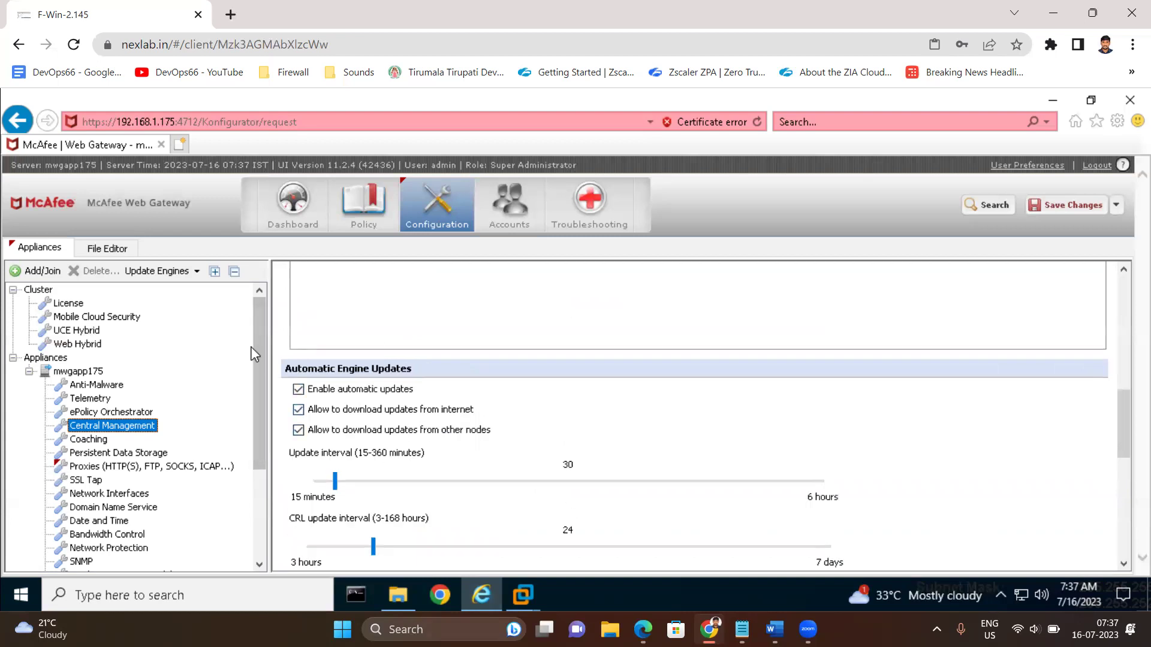
- View the dashboard alerts and the policy rule sets, returning to the appliance's Central Management configuration
click(293, 223)
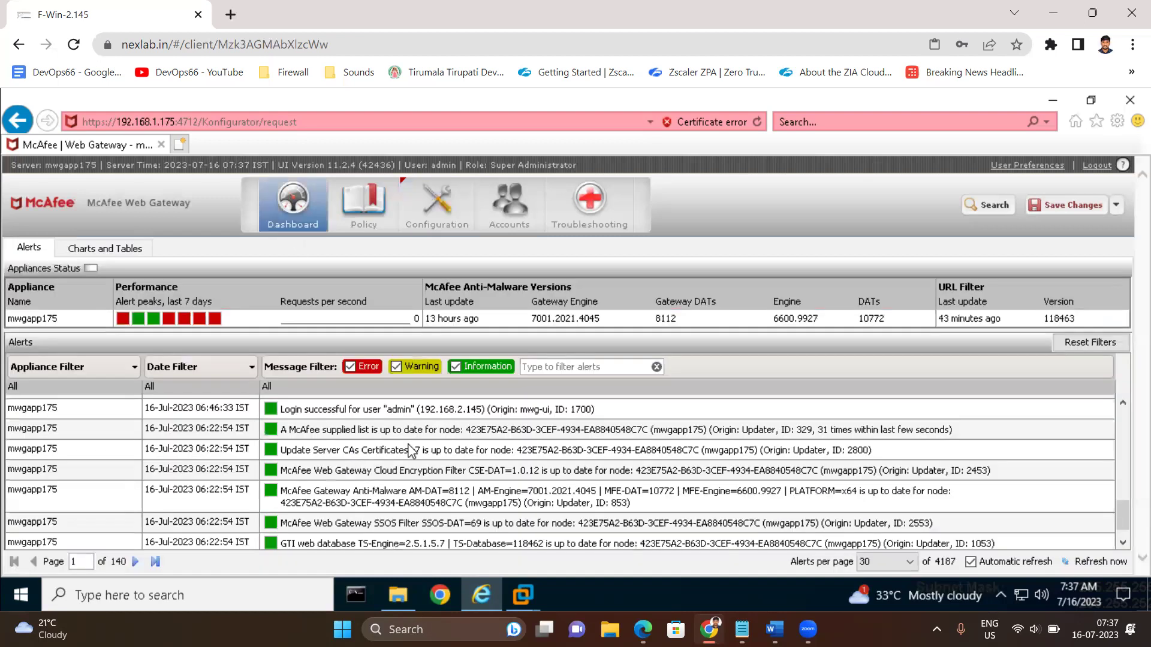
click(452, 213)
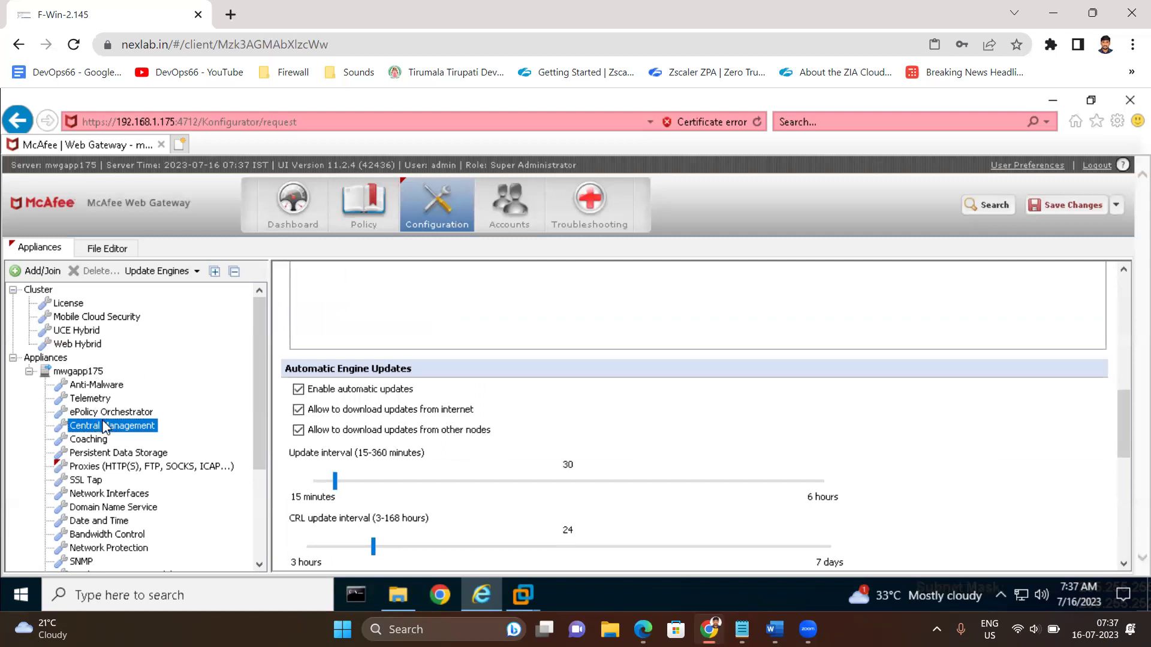
click(369, 211)
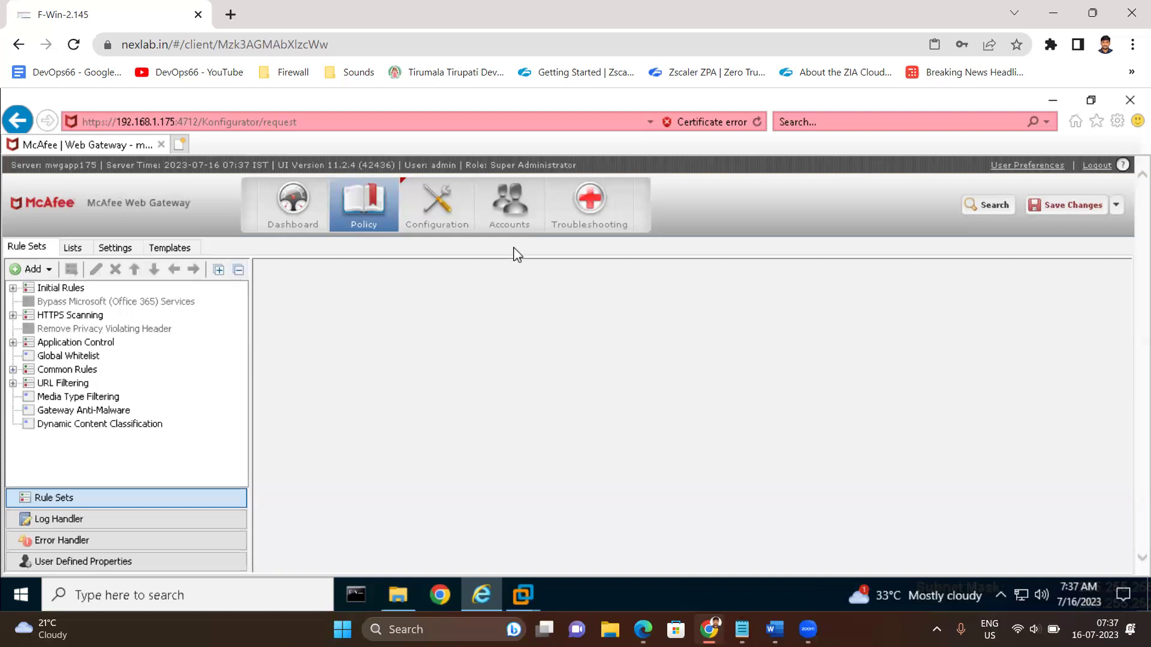
click(445, 210)
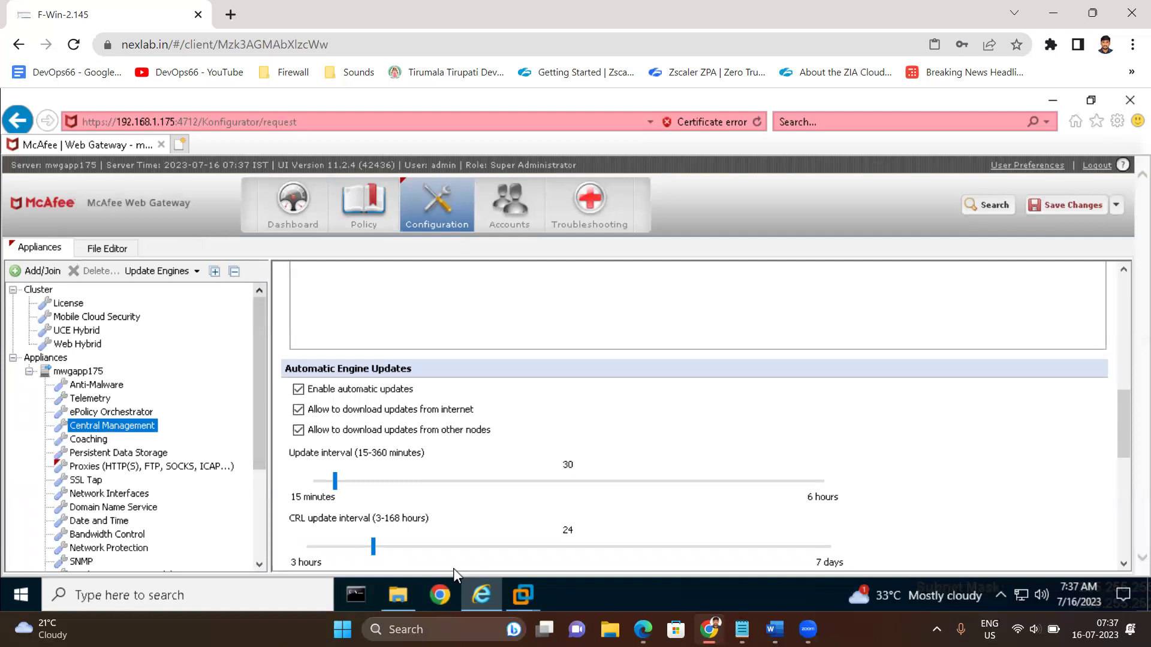
- Switch to the Macfee classes notes in Notepad, select the Module 1 system configuration topics and review the list up to its heading
click(742, 630)
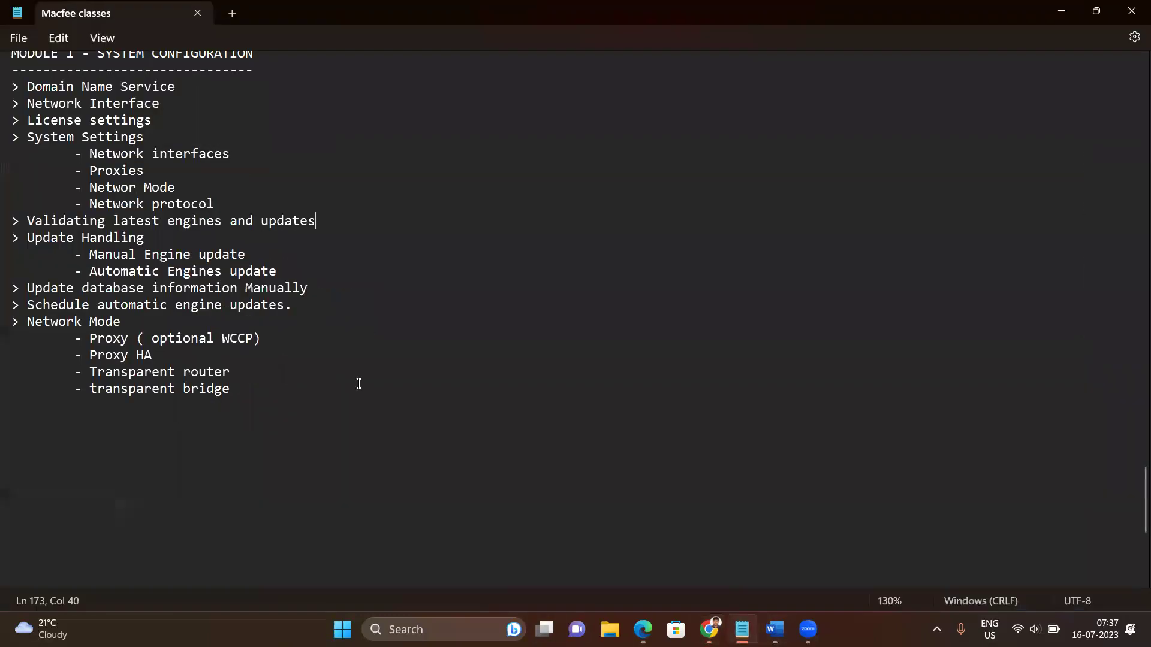
drag(240, 400, 7, 91)
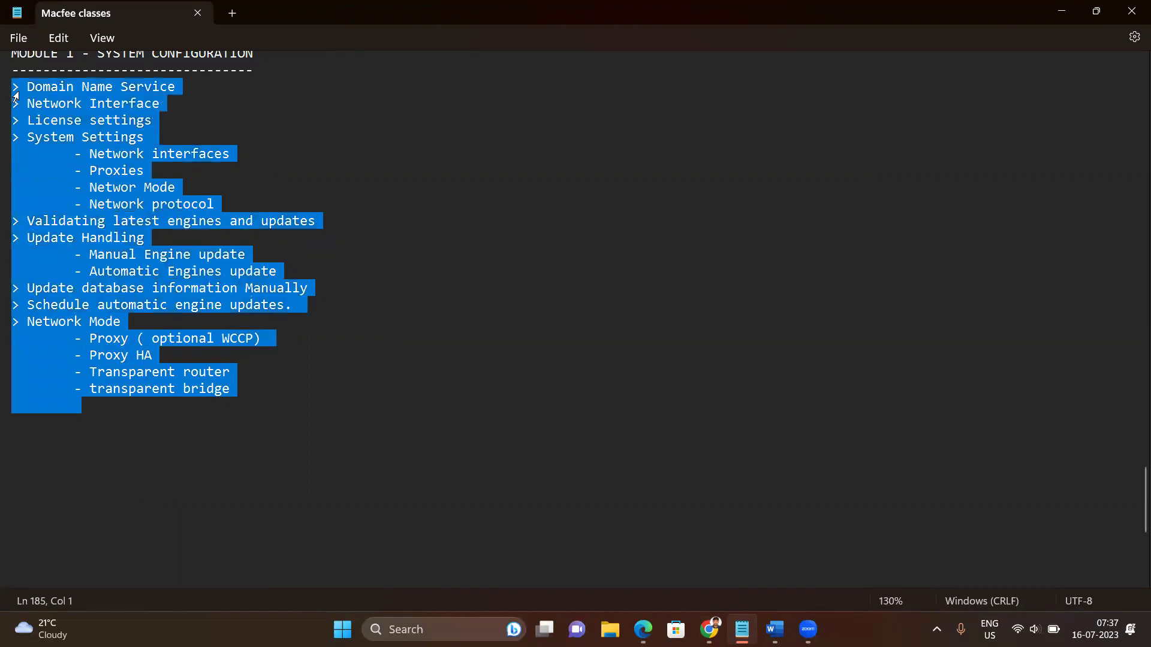
scroll(678, 92, up, 3)
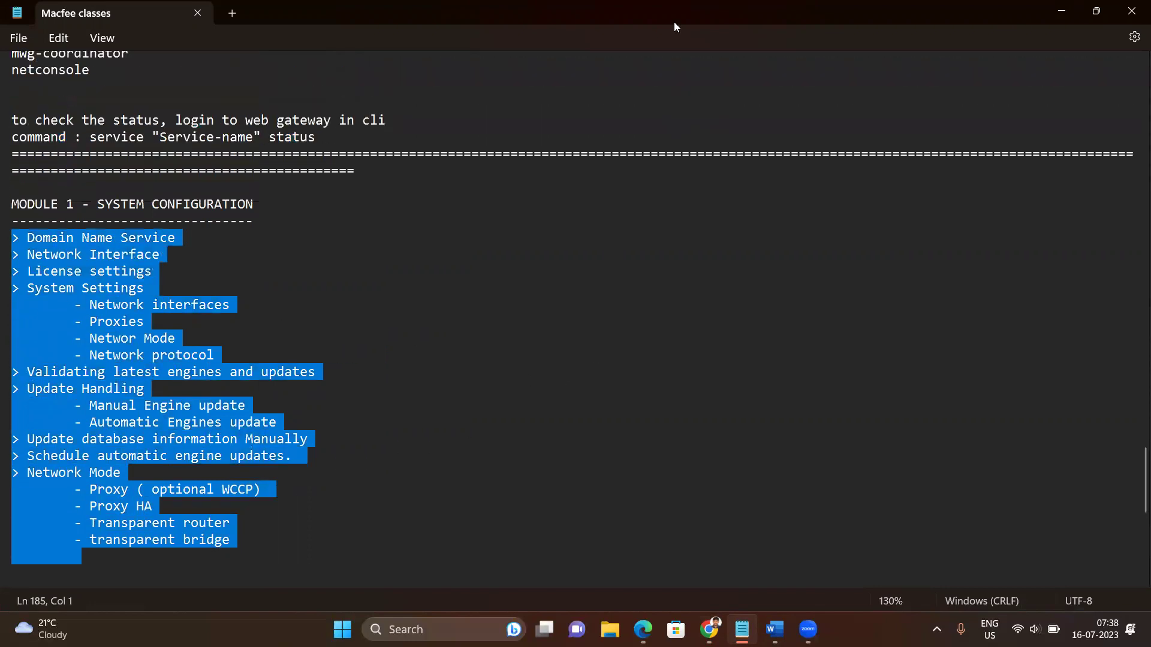